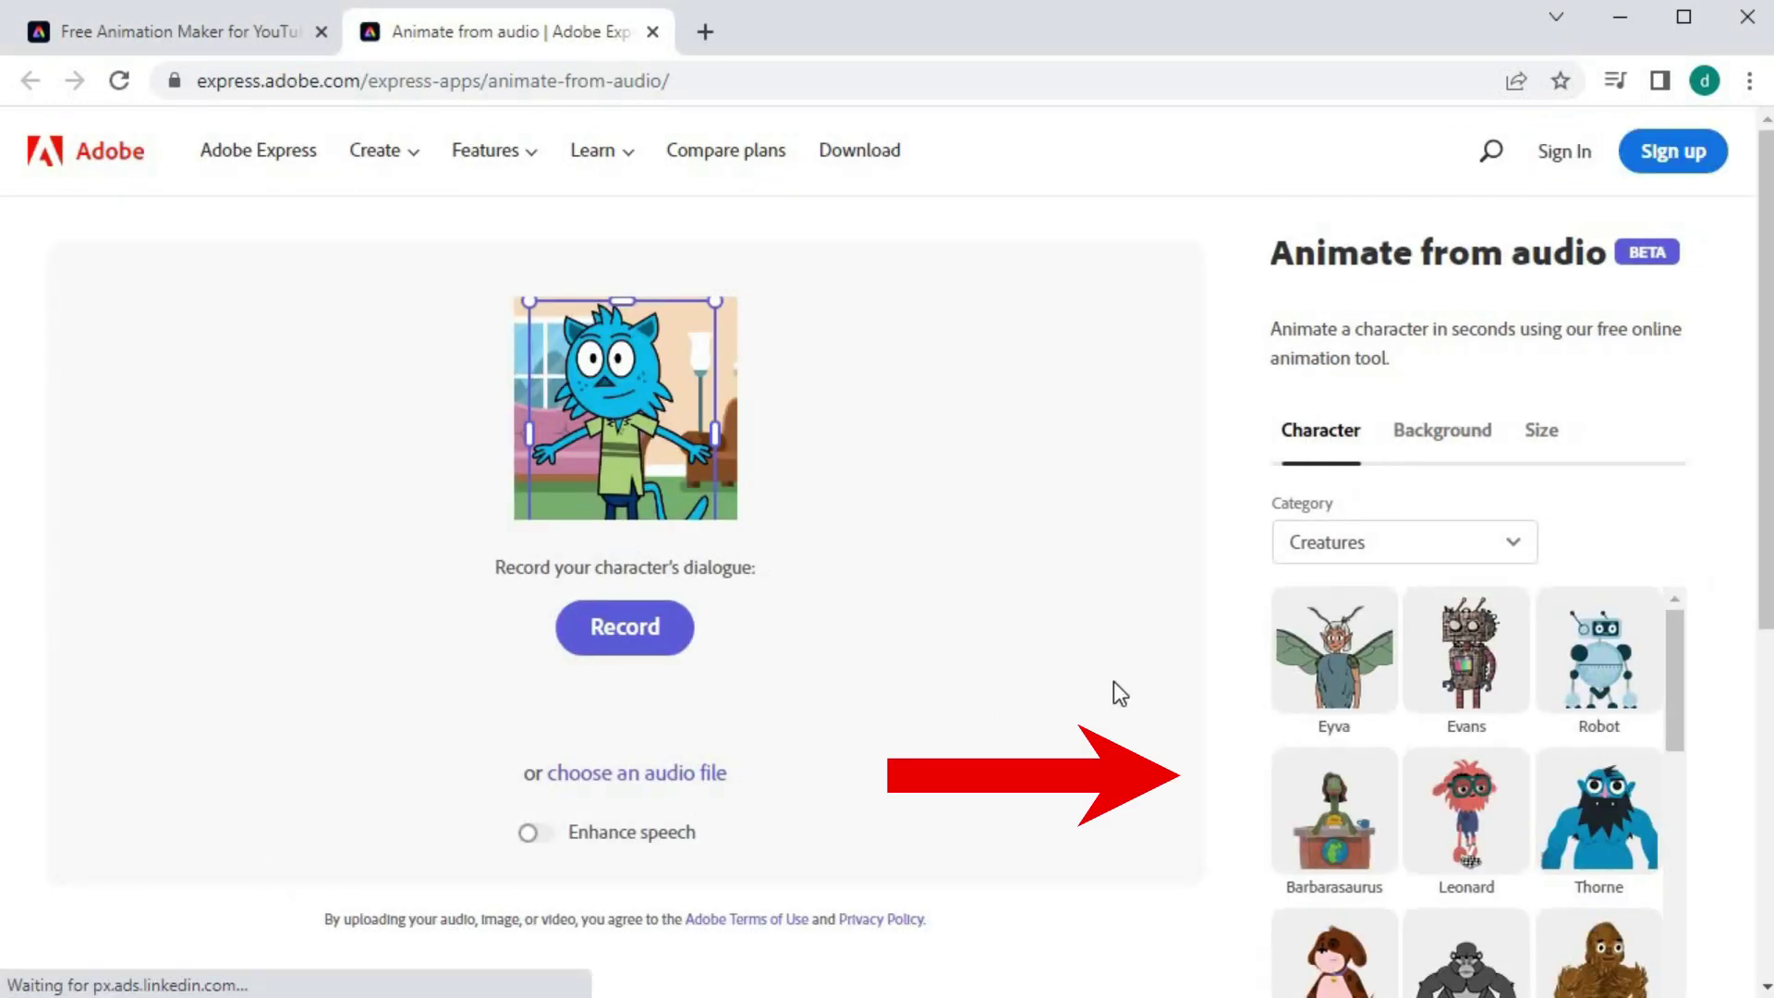
{"action": "scroll", "coordinate": [1437, 676], "scroll_direction": "down", "scroll_amount": 2}
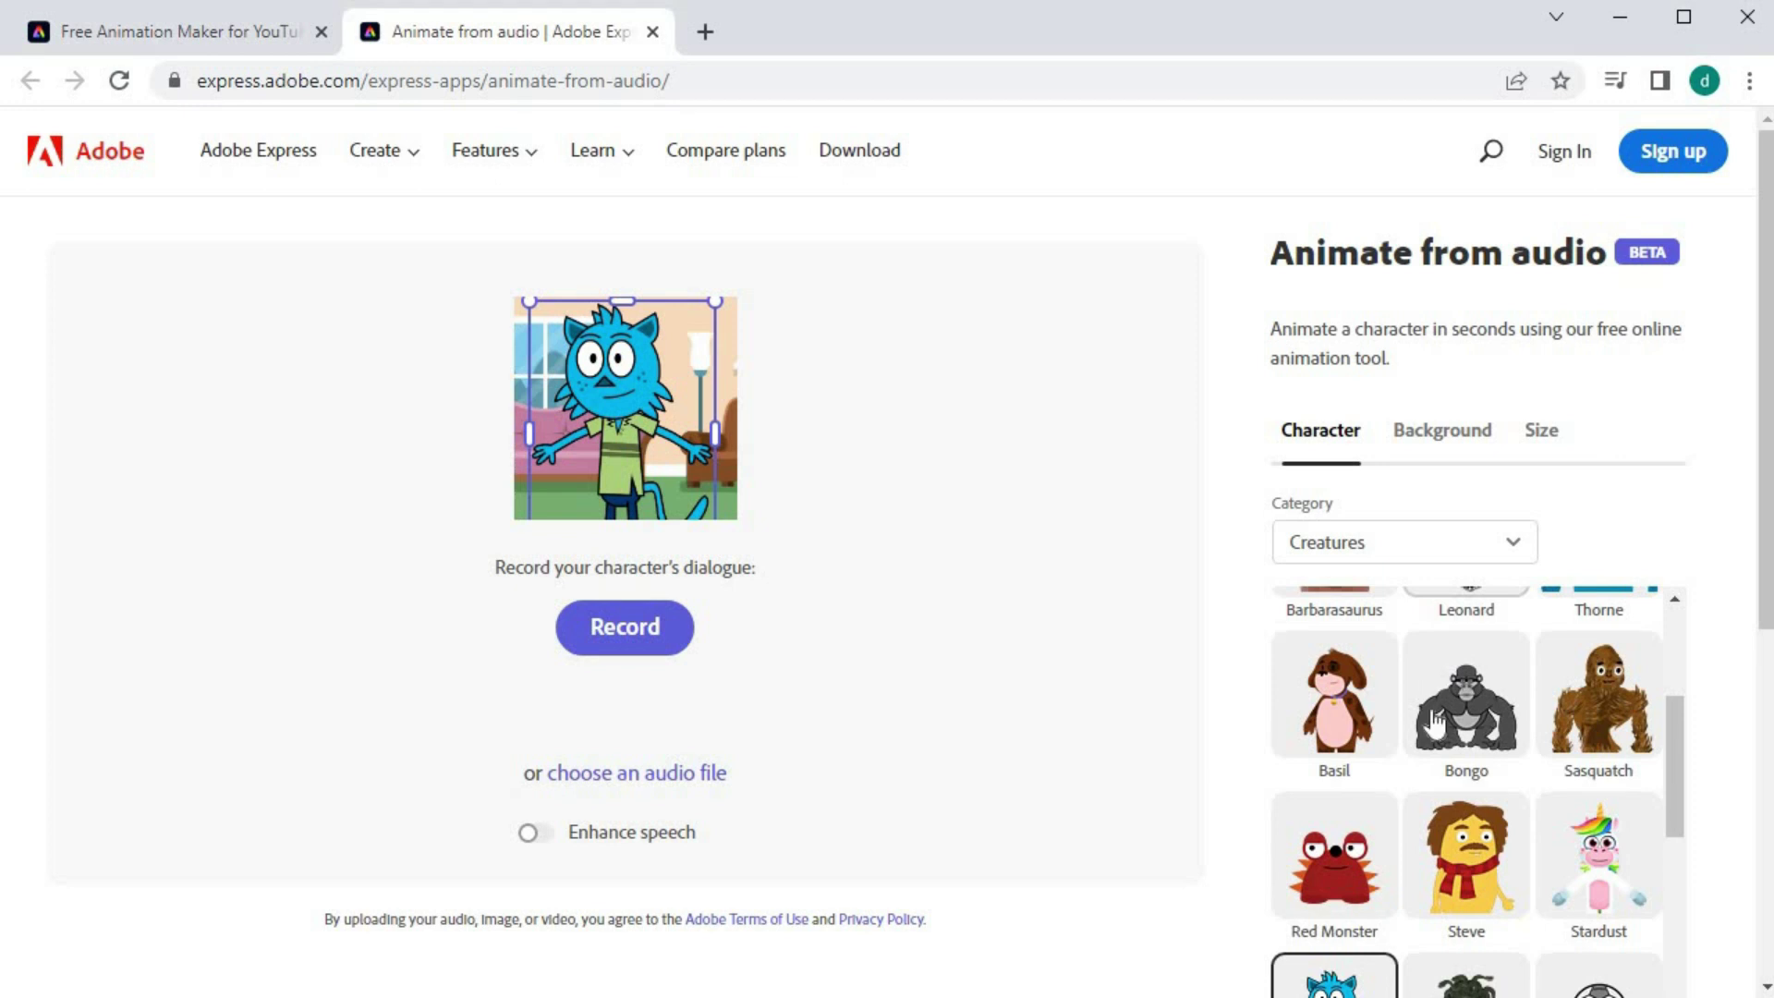
Try Bongo, Aurora and Dr. Whitlock, then choose the anime girl Rin from Humans.
{"action": "left_click", "coordinate": [1434, 720]}
{"action": "scroll", "coordinate": [1393, 729], "scroll_direction": "down", "scroll_amount": 2}
{"action": "scroll", "coordinate": [1382, 736], "scroll_direction": "down", "scroll_amount": 3}
{"action": "scroll", "coordinate": [1334, 869], "scroll_direction": "down", "scroll_amount": 1}
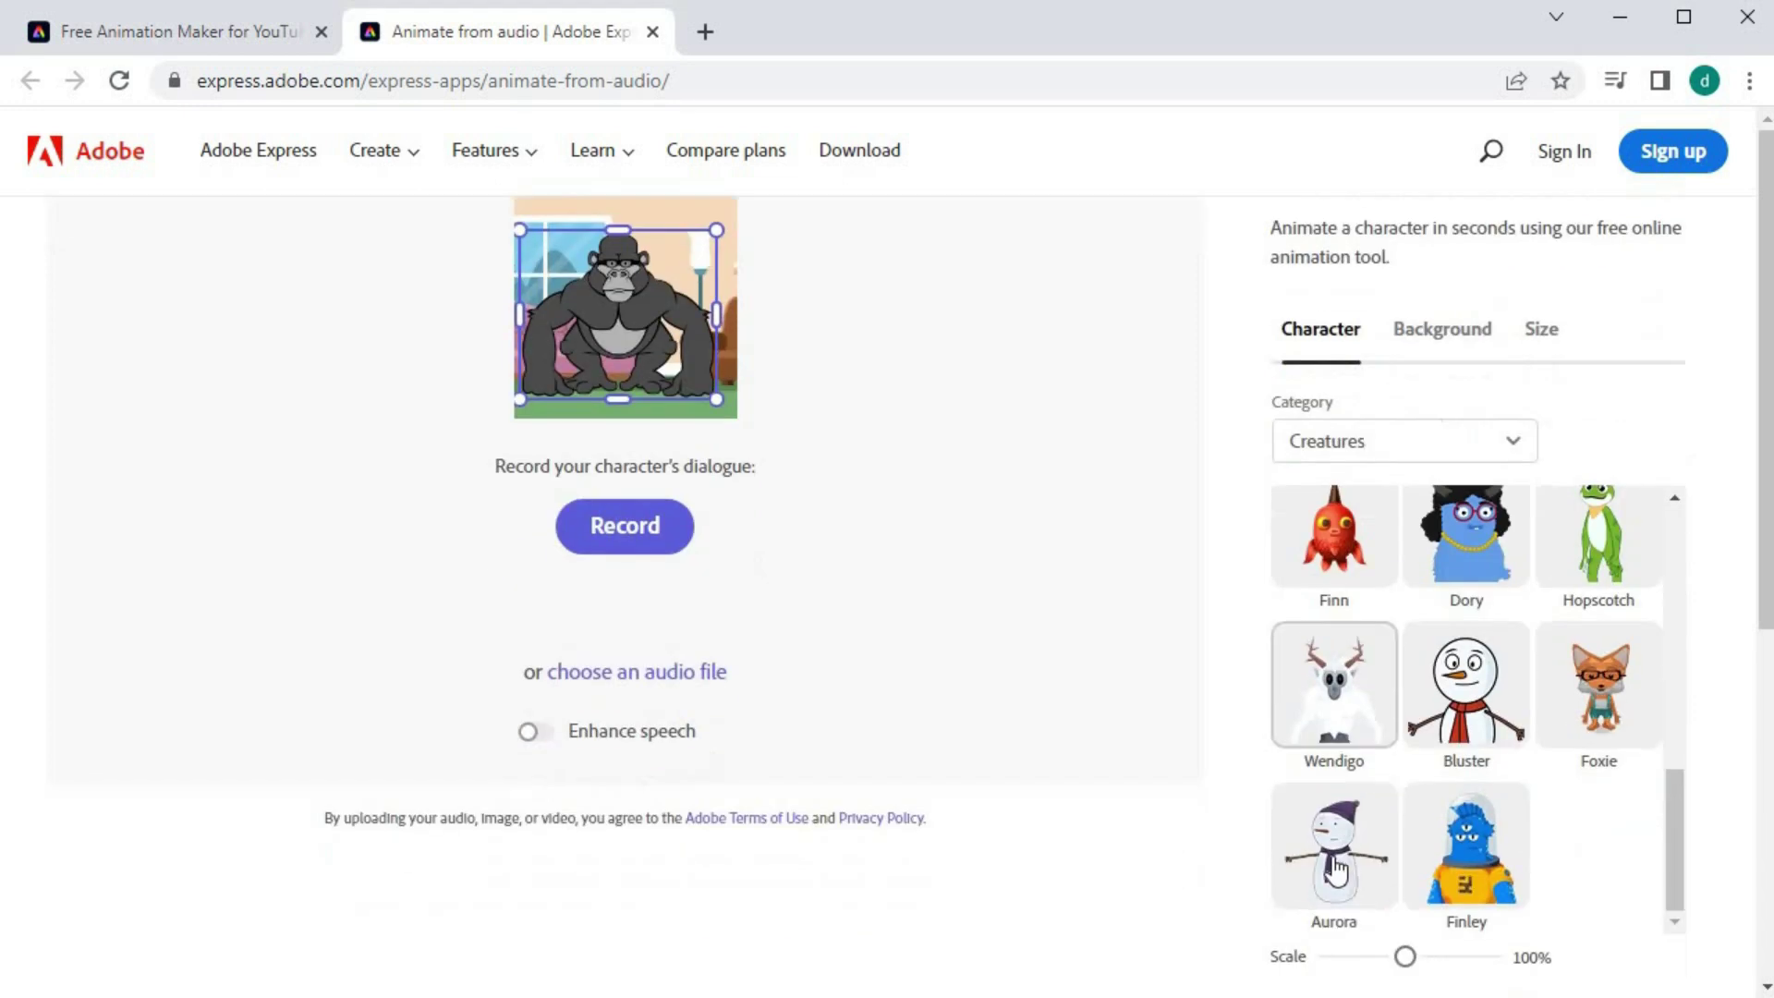
{"action": "left_click", "coordinate": [1335, 868]}
{"action": "left_click", "coordinate": [1512, 447]}
{"action": "left_click", "coordinate": [1343, 545]}
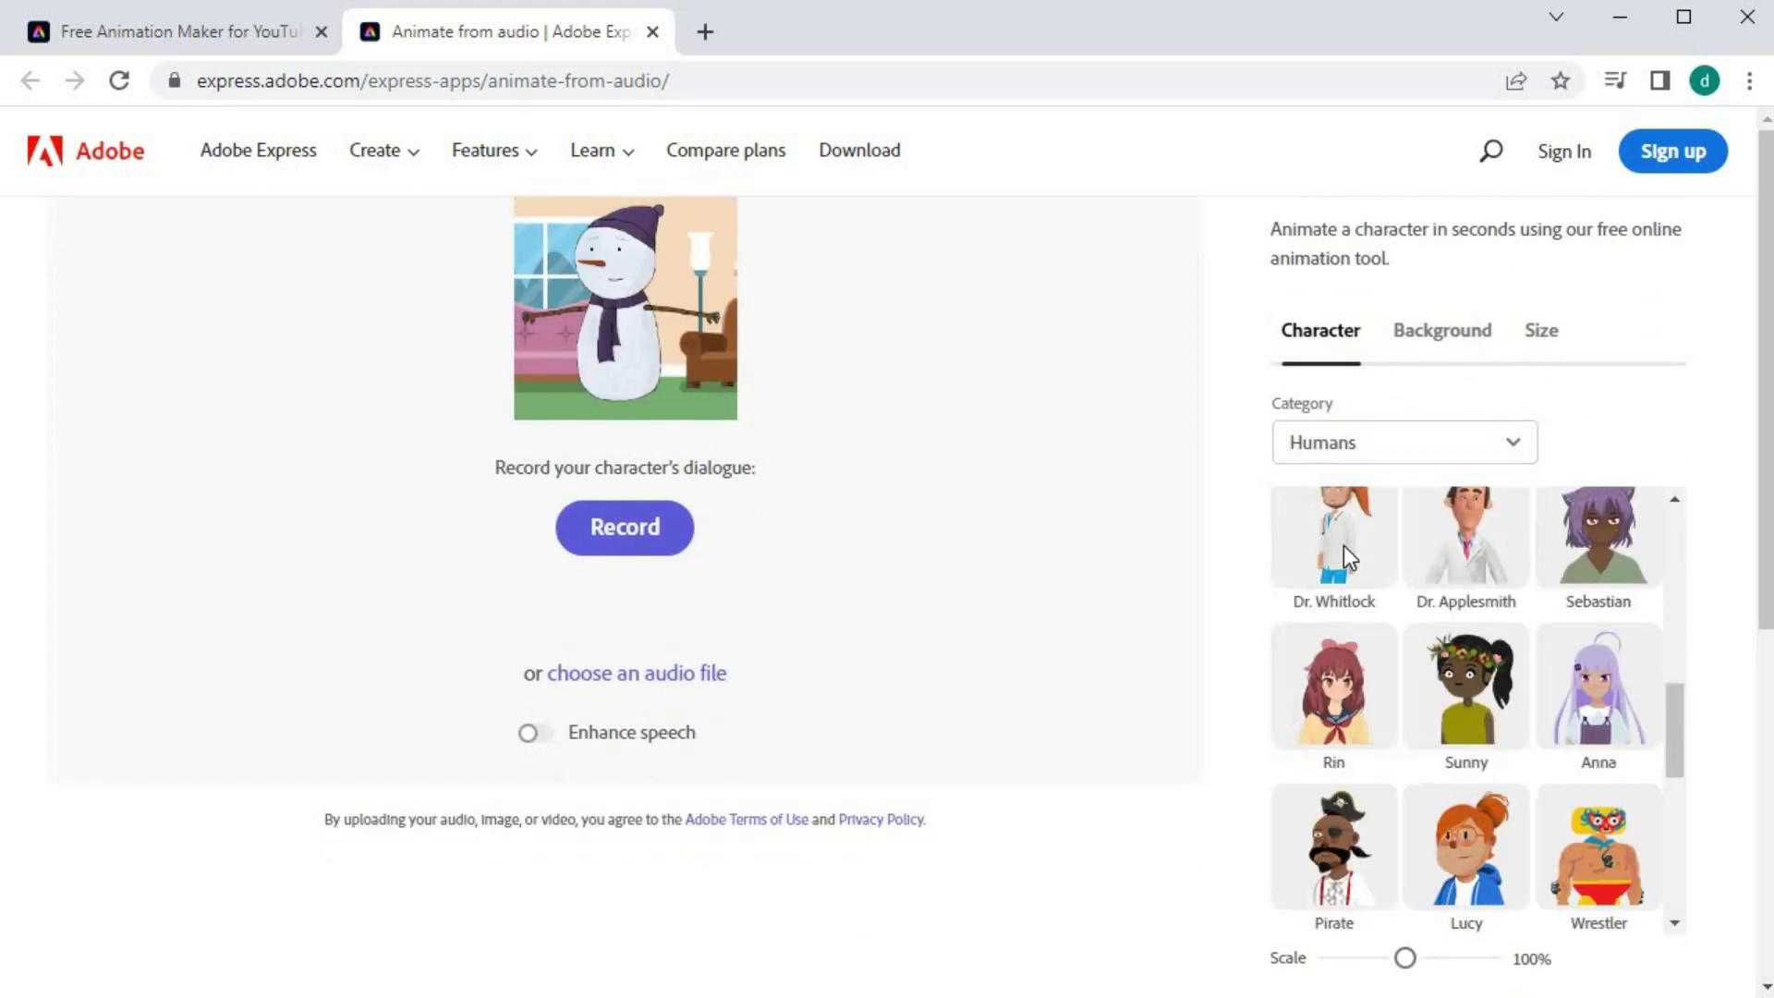
{"action": "scroll", "coordinate": [1383, 558], "scroll_direction": "up", "scroll_amount": 1}
{"action": "left_click", "coordinate": [1322, 662]}
{"action": "scroll", "coordinate": [1149, 567], "scroll_direction": "up", "scroll_amount": 1}
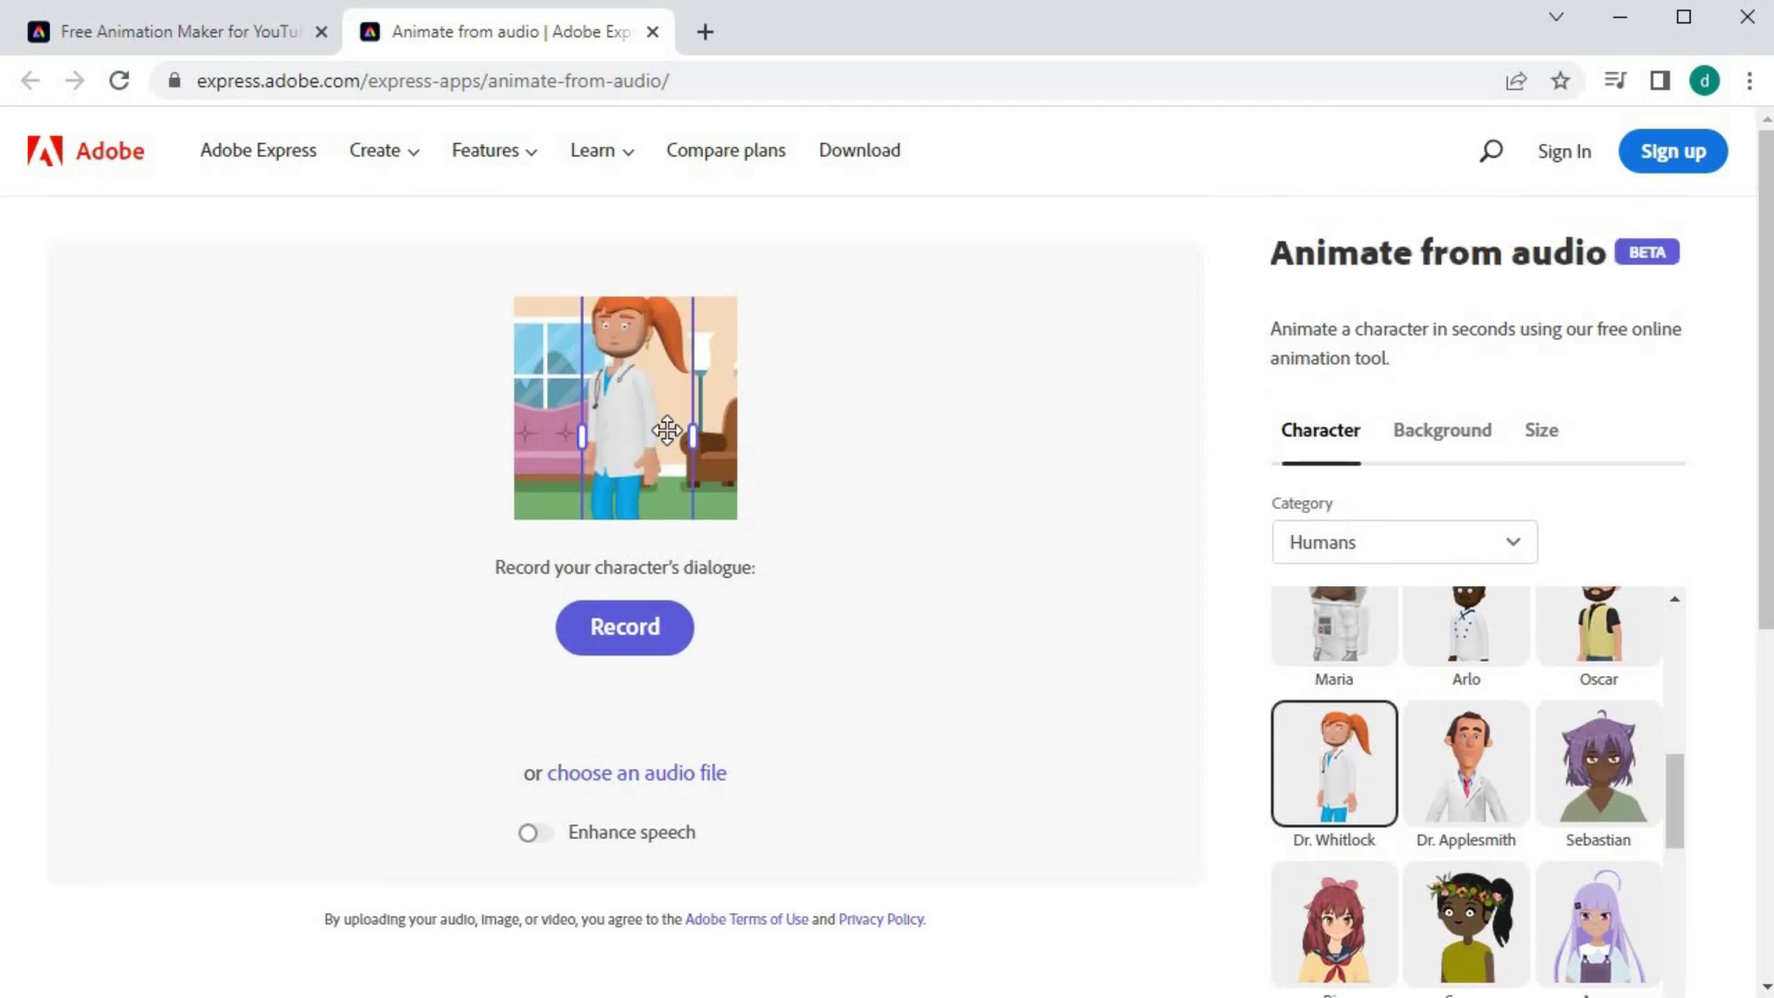
{"action": "left_click", "coordinate": [1331, 945]}
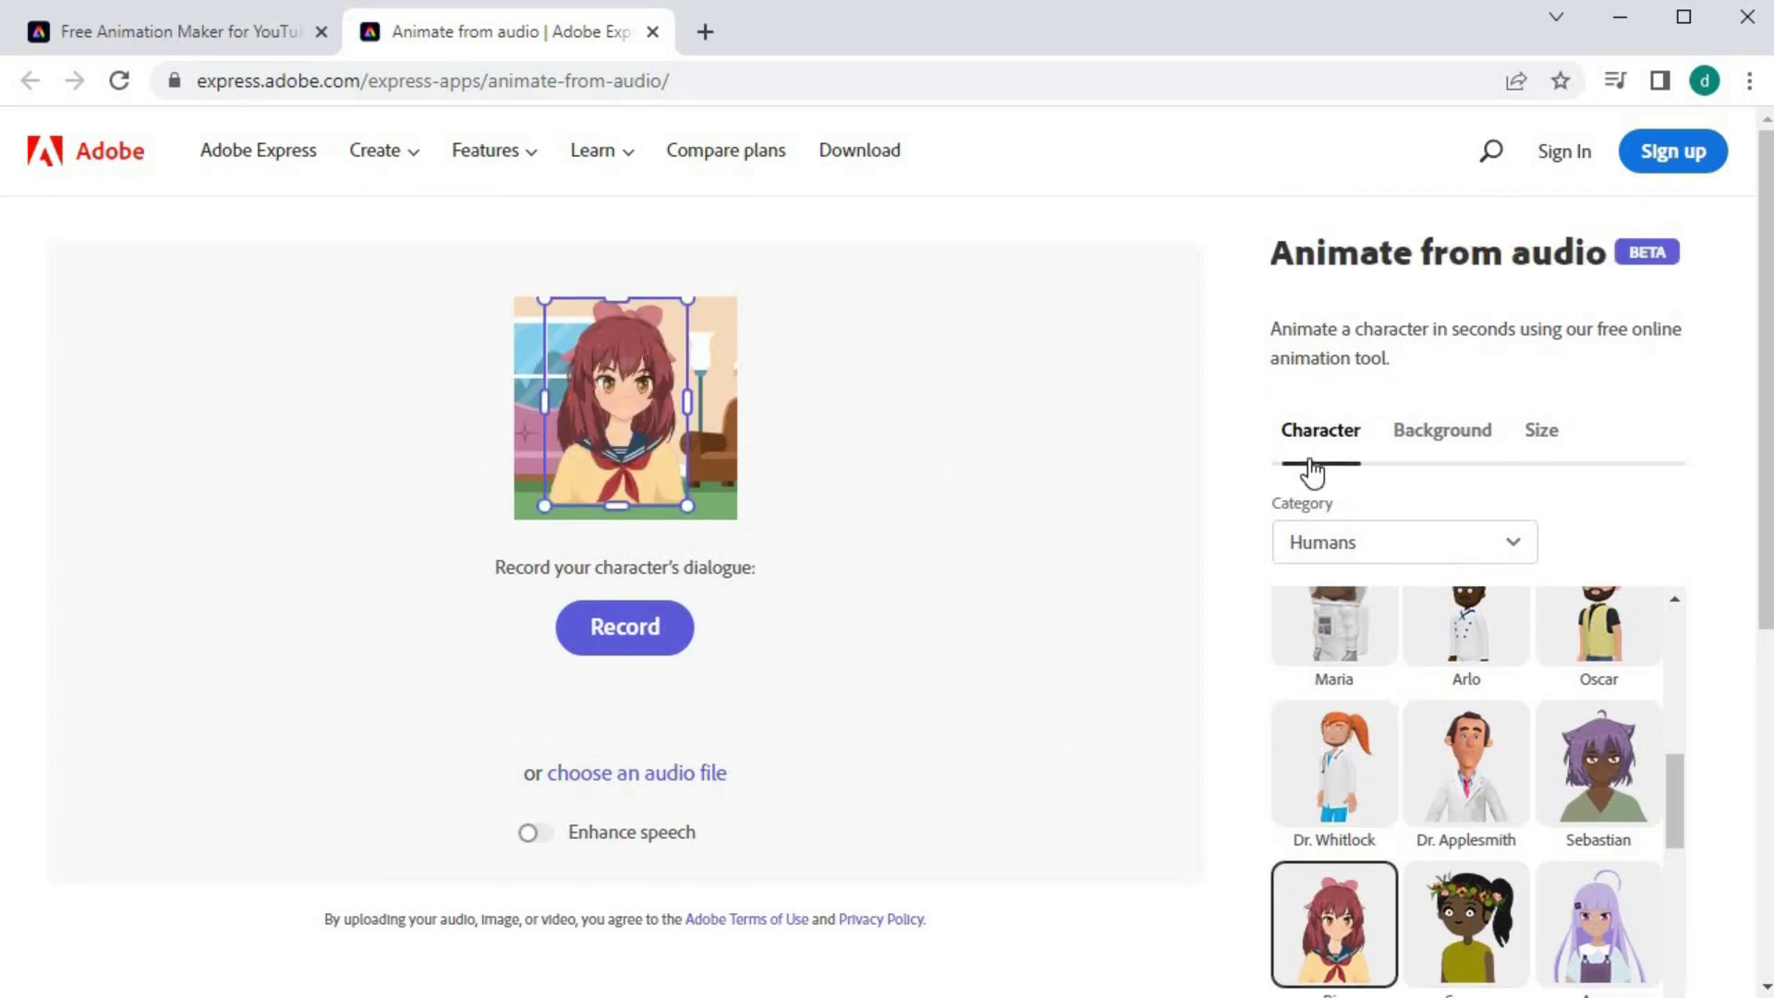
Preview the Frontier, Summer and Winter backgrounds, then set Beach behind Rin.
{"action": "left_click", "coordinate": [1473, 441]}
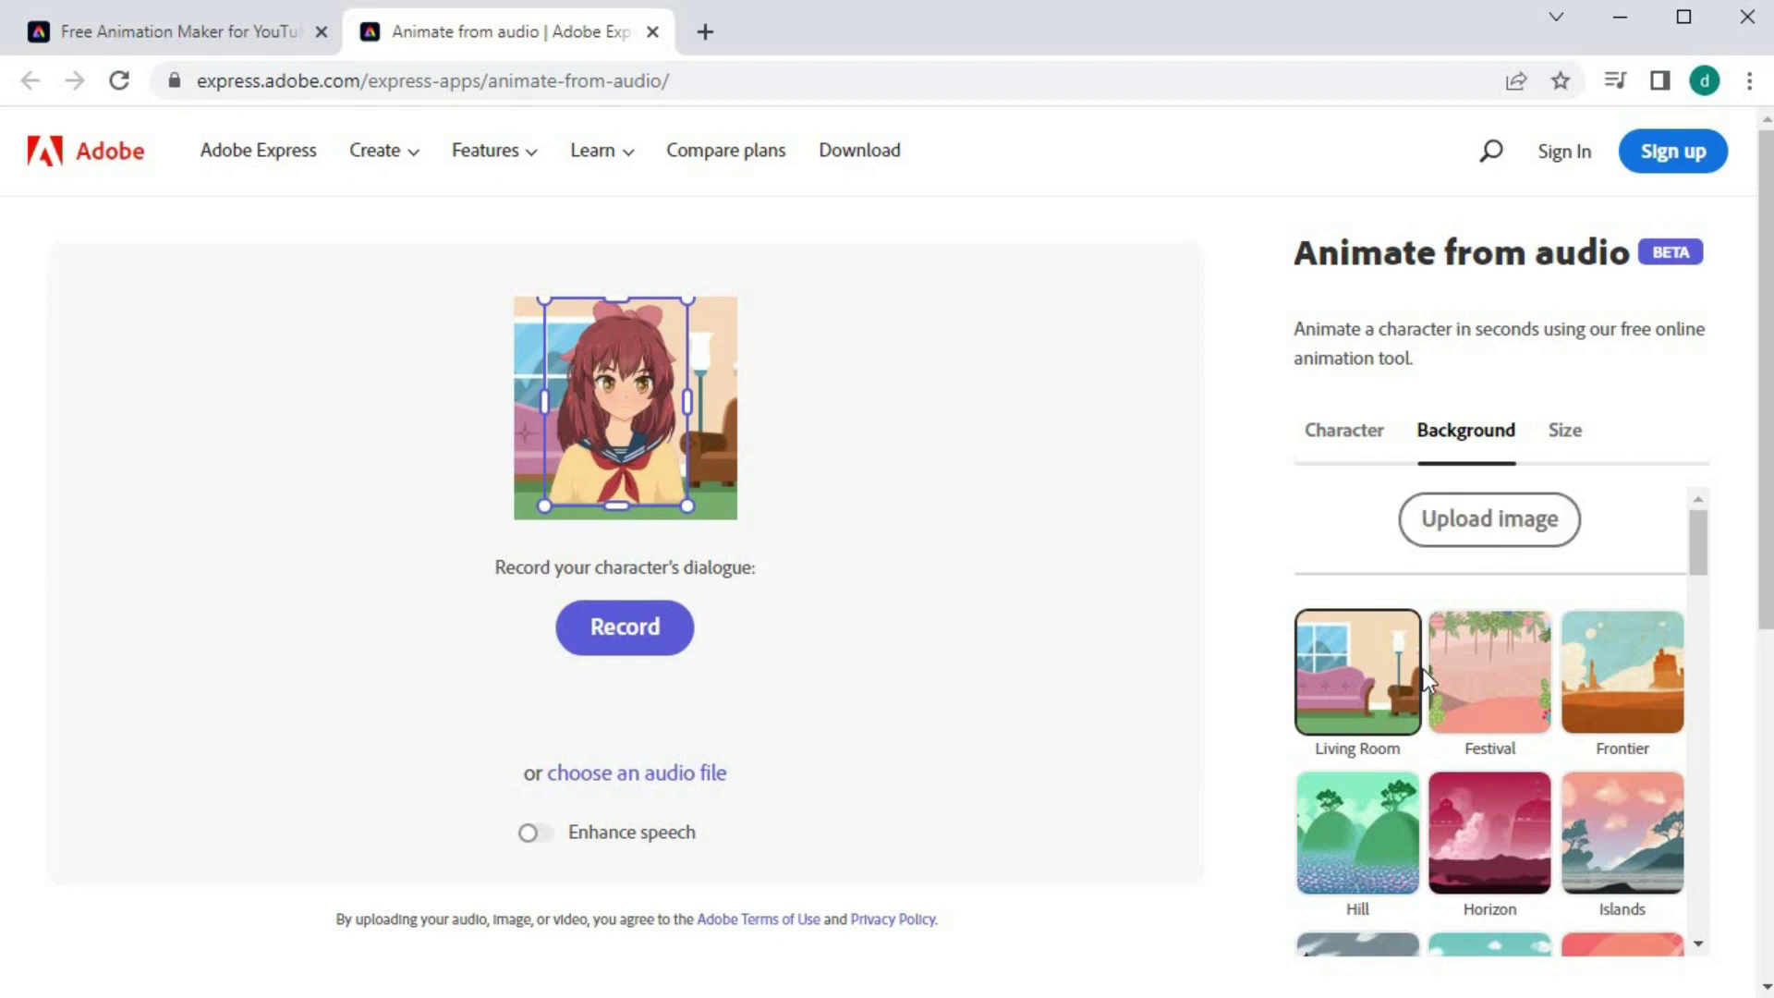
{"action": "left_click", "coordinate": [1630, 680]}
{"action": "scroll", "coordinate": [1464, 704], "scroll_direction": "down", "scroll_amount": 2}
{"action": "scroll", "coordinate": [1463, 704], "scroll_direction": "down", "scroll_amount": 2}
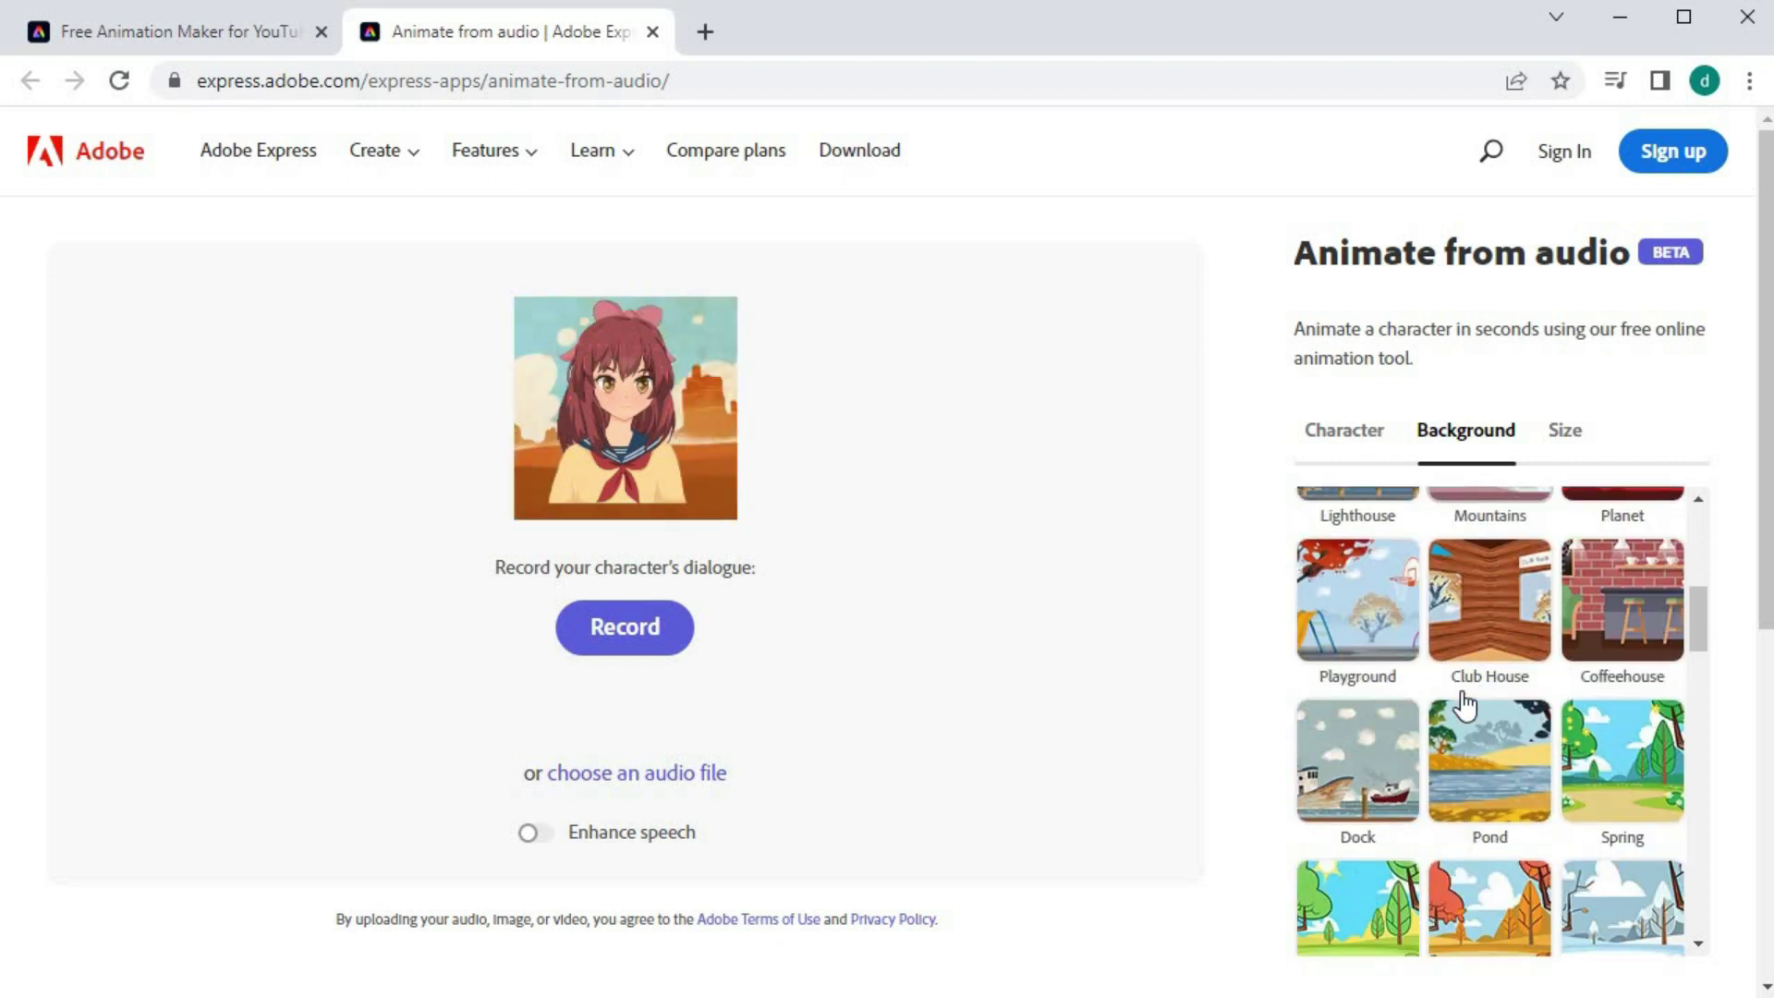
{"action": "scroll", "coordinate": [1464, 701], "scroll_direction": "down", "scroll_amount": 1}
{"action": "scroll", "coordinate": [1413, 691], "scroll_direction": "down", "scroll_amount": 1}
{"action": "left_click", "coordinate": [1354, 679]}
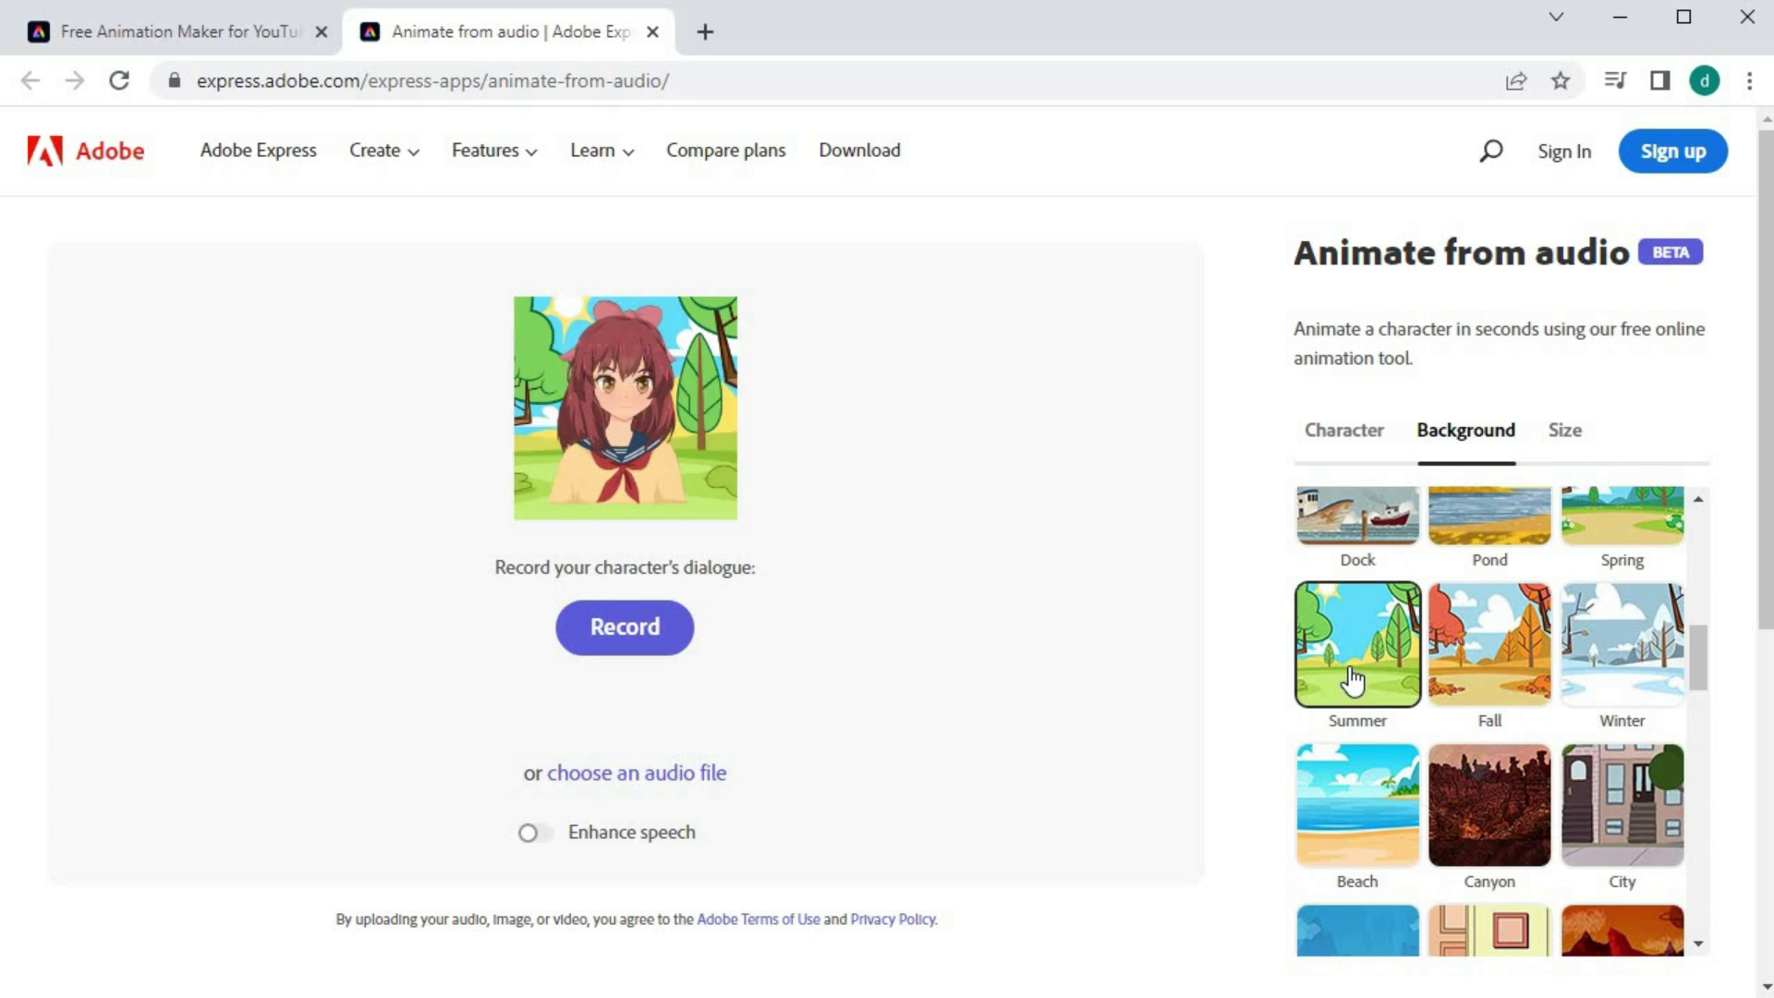
{"action": "left_click", "coordinate": [1626, 685]}
{"action": "left_click", "coordinate": [1373, 816]}
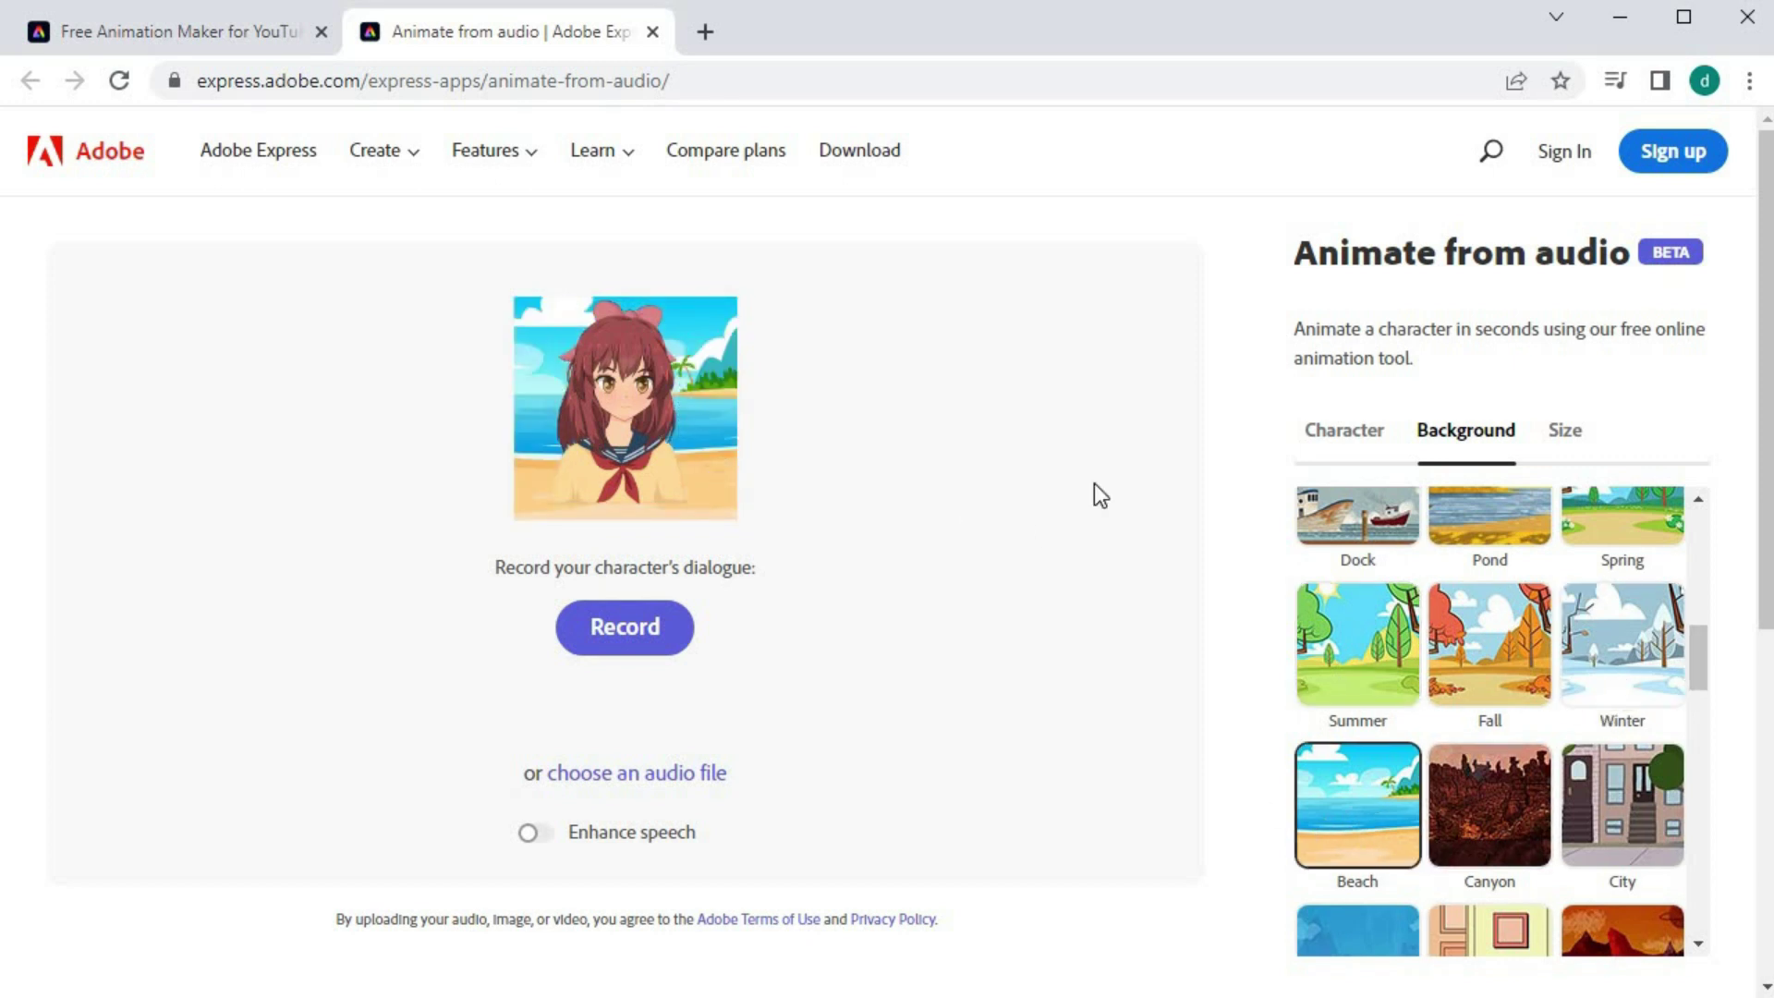
Set the output size to YouTube Landscape 16:9.
{"action": "left_click", "coordinate": [1573, 442]}
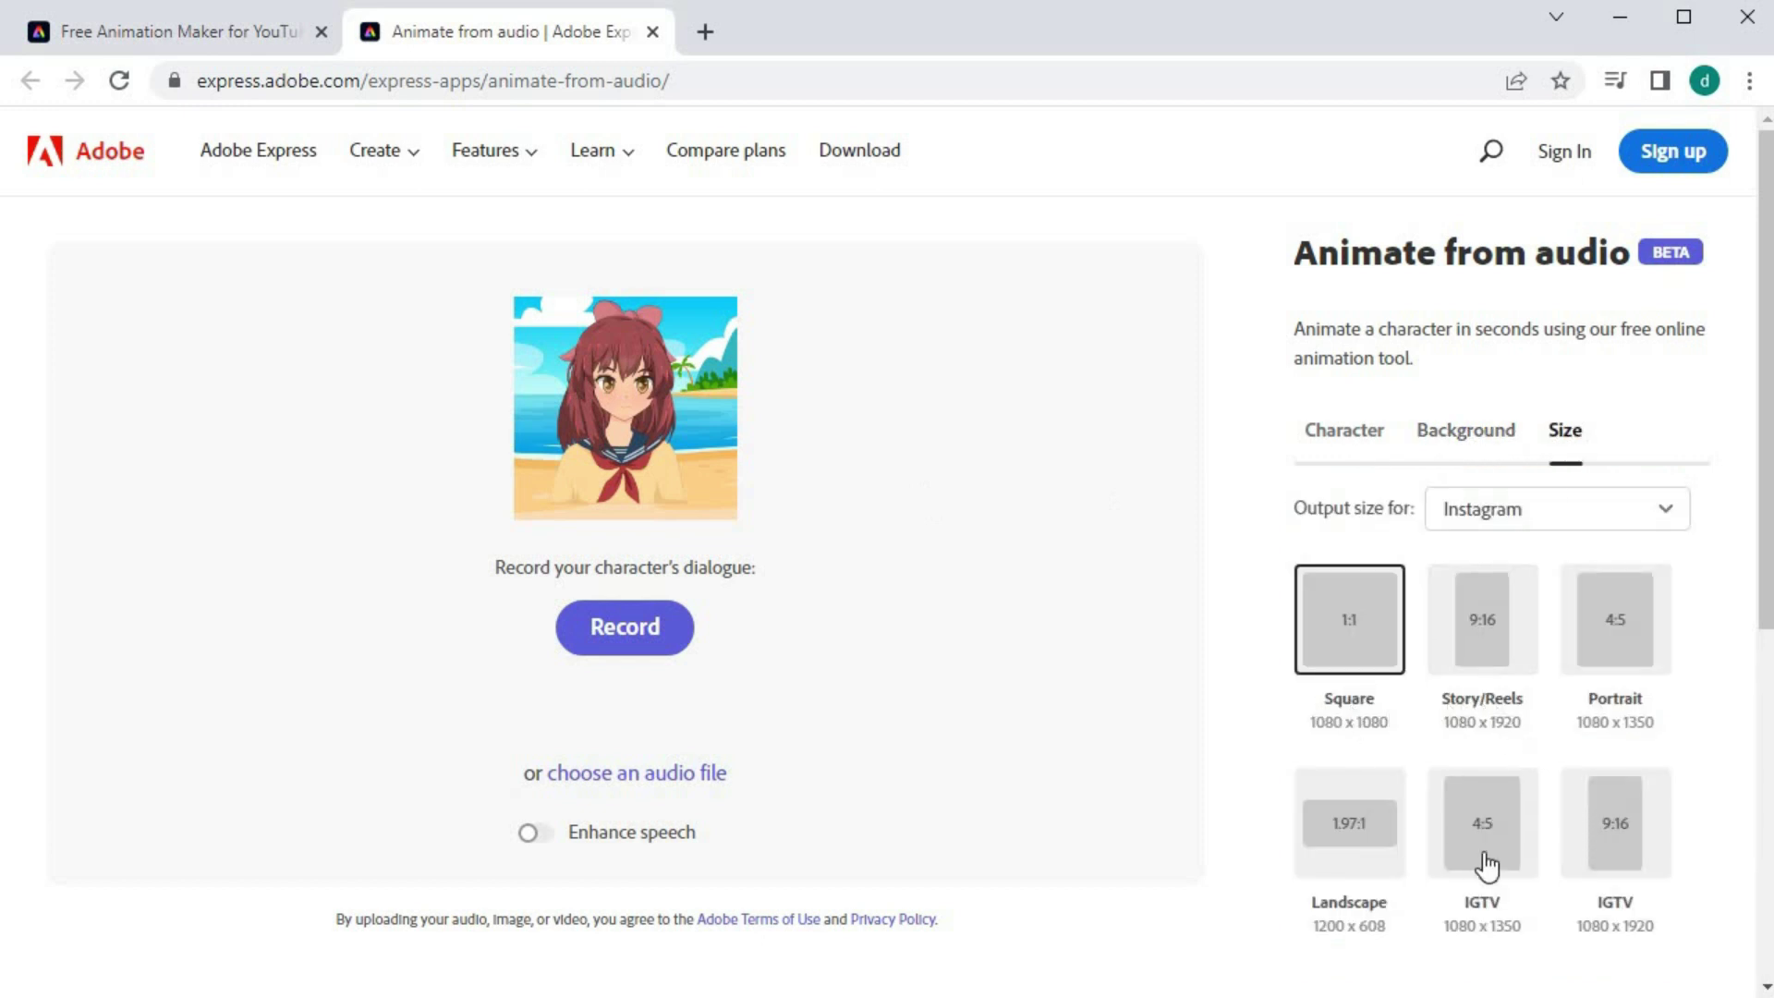
{"action": "left_click", "coordinate": [1643, 507]}
{"action": "left_click", "coordinate": [1473, 701]}
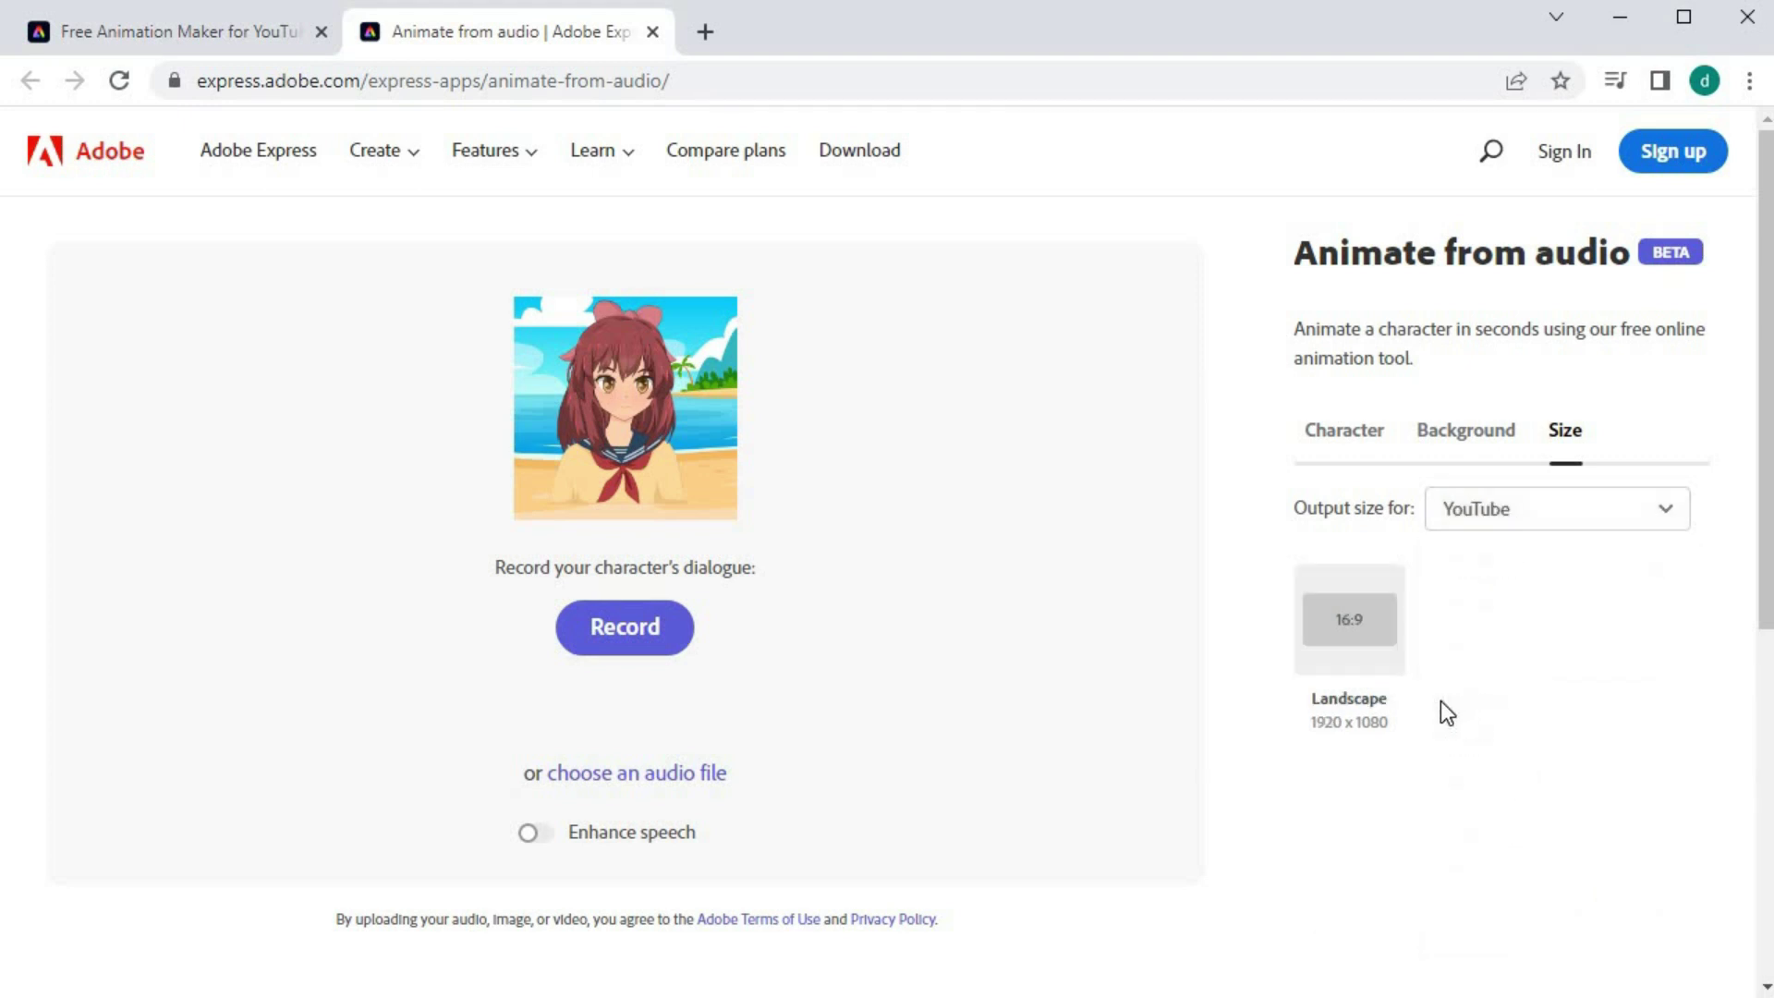
{"action": "left_click", "coordinate": [1347, 636]}
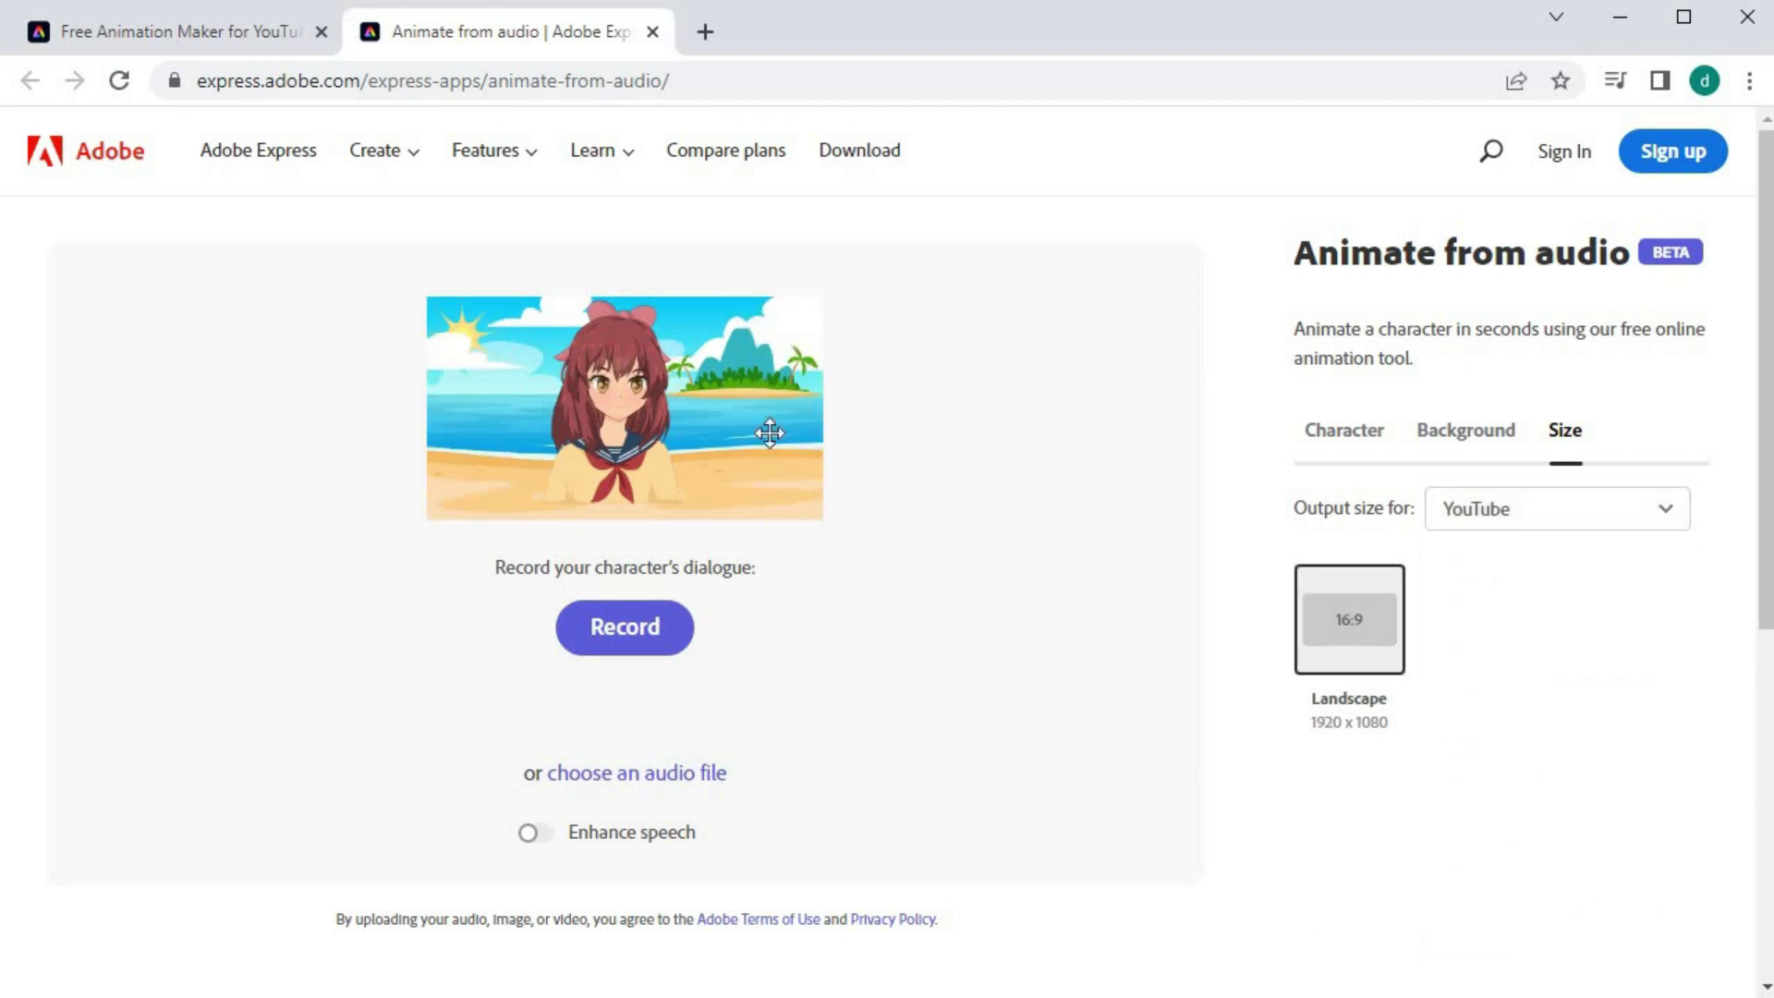
Shrink Rin slightly and place her left of centre on the beach.
{"action": "left_click_drag", "start_coordinate": [622, 439], "coordinate": [713, 434]}
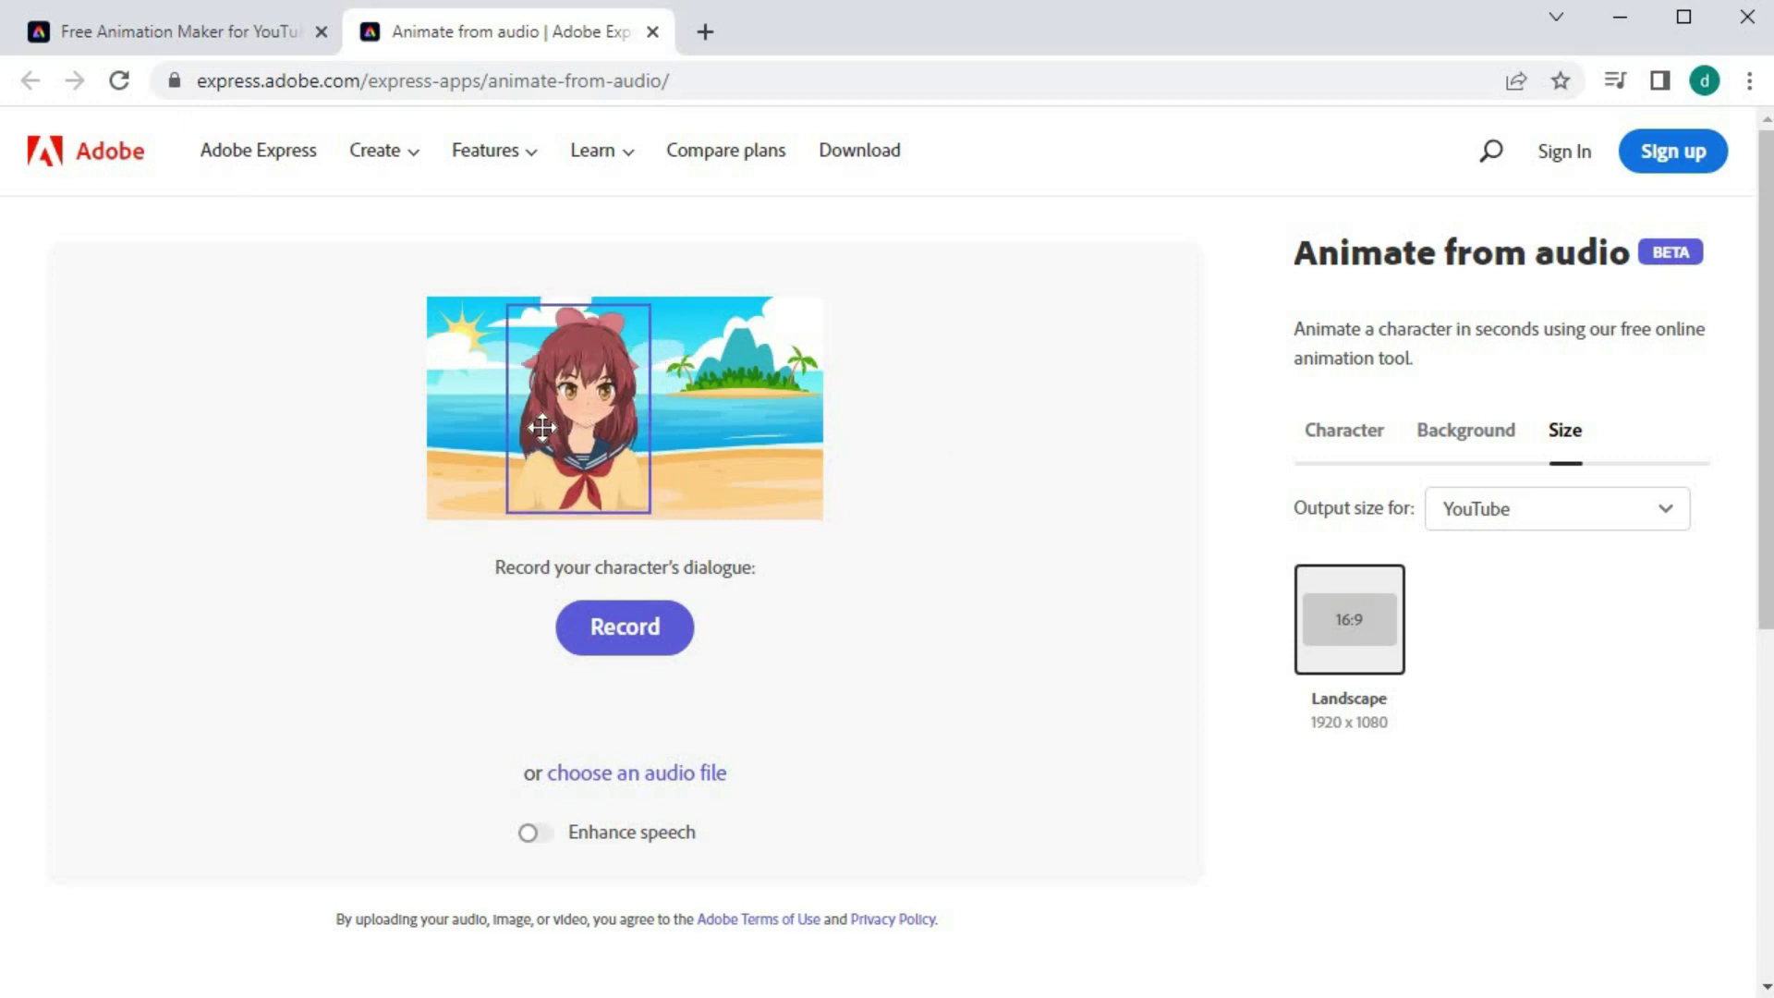
{"action": "left_click_drag", "start_coordinate": [641, 316], "coordinate": [659, 335]}
{"action": "left_click_drag", "start_coordinate": [694, 415], "coordinate": [524, 416]}
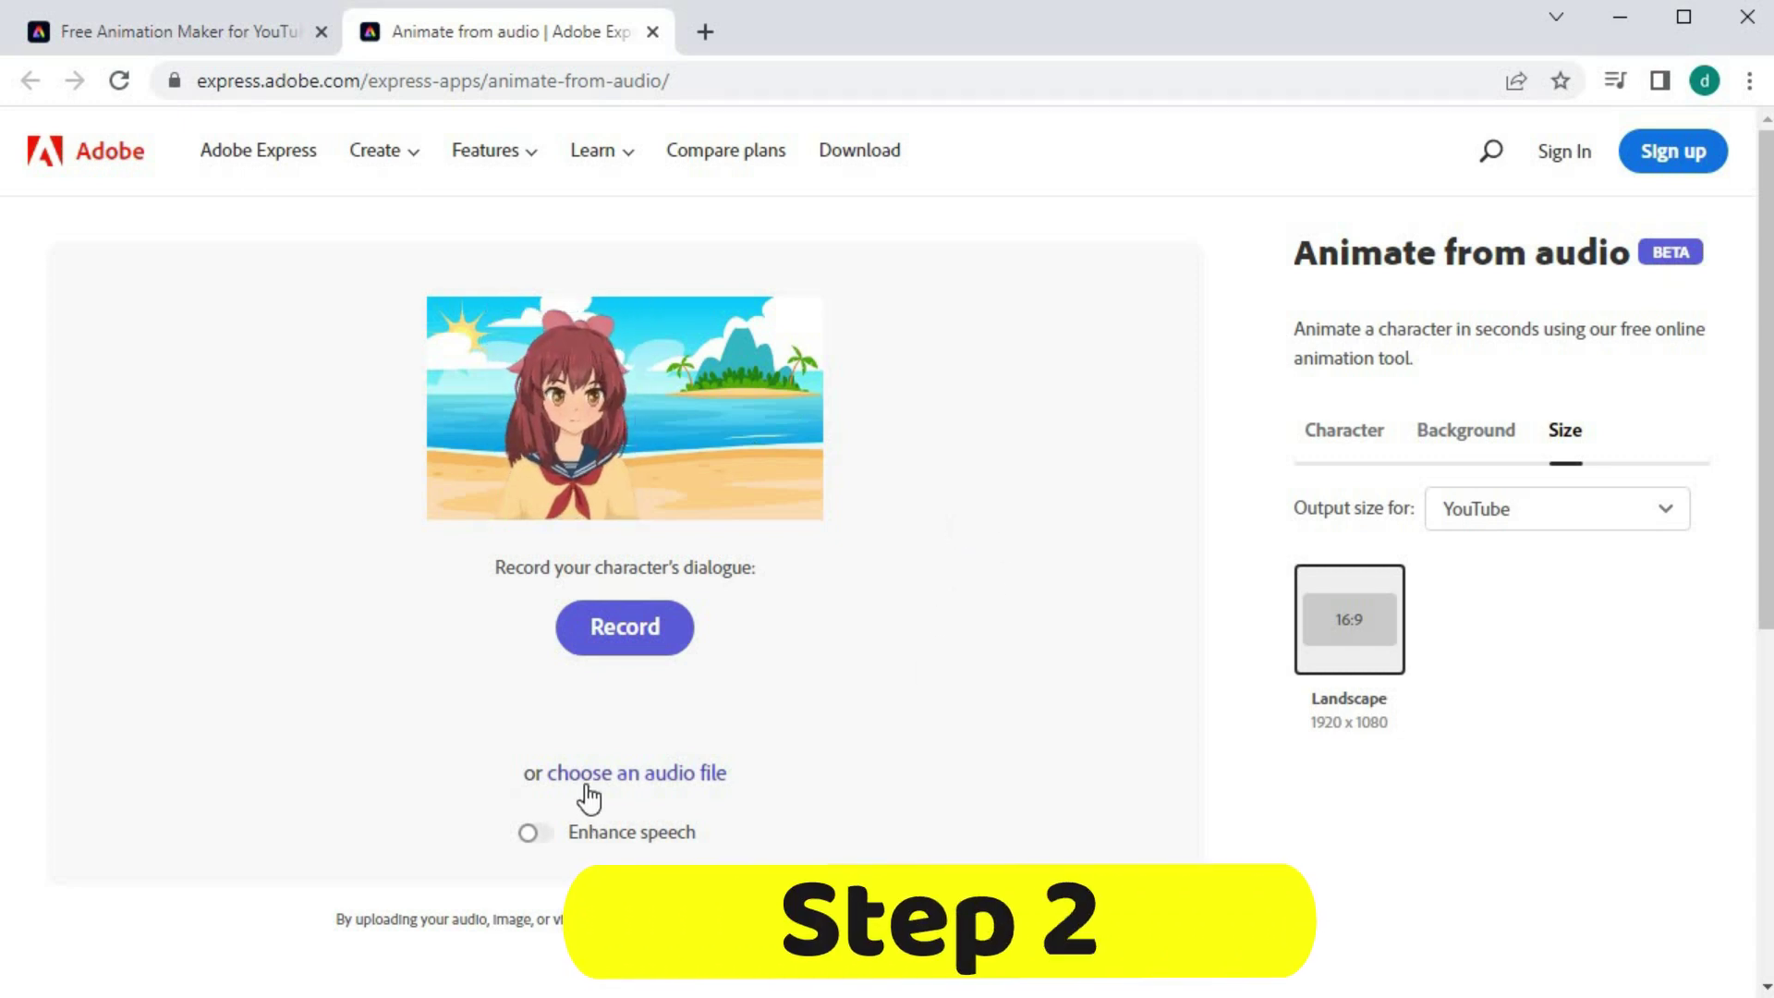
Search Google for ElevenLabs, open its pricing page, and highlight a Free plan feature.
{"action": "left_click", "coordinate": [704, 30]}
{"action": "type", "text": "ele"}
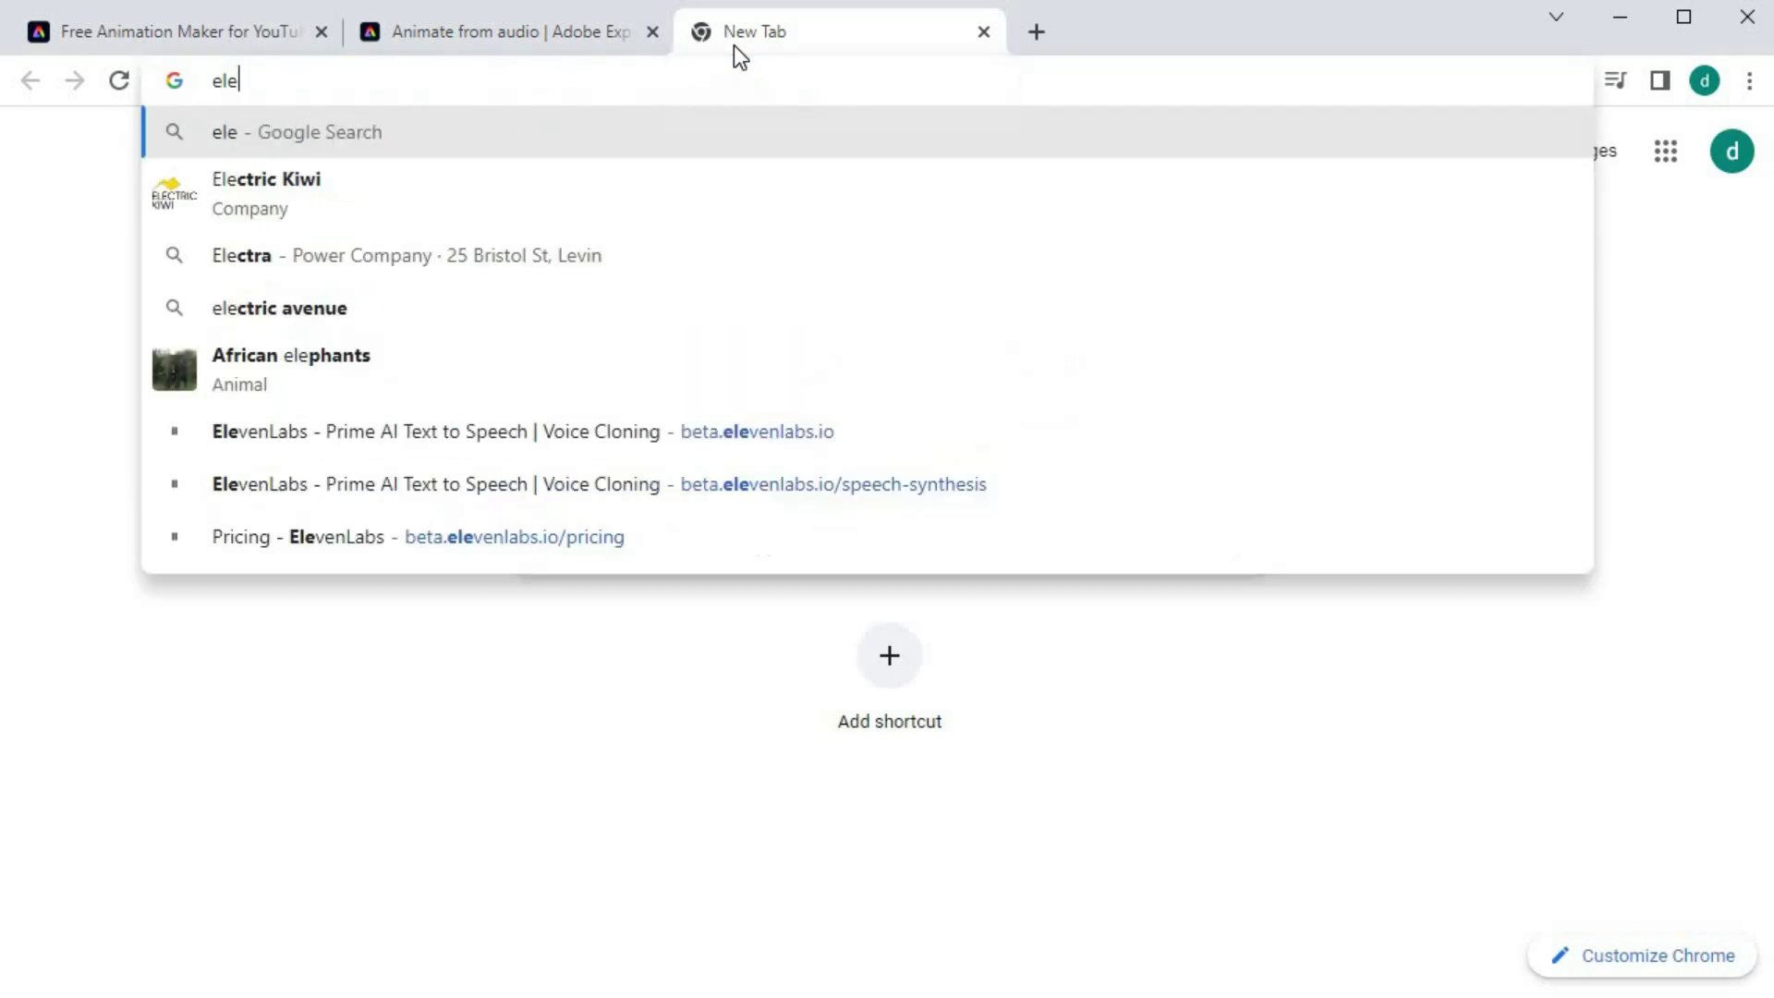
{"action": "key", "text": "BackSpace"}
{"action": "key", "text": "BackSpace"}
{"action": "type", "text": "v"}
{"action": "key", "text": "BackSpace"}
{"action": "type", "text": "lev"}
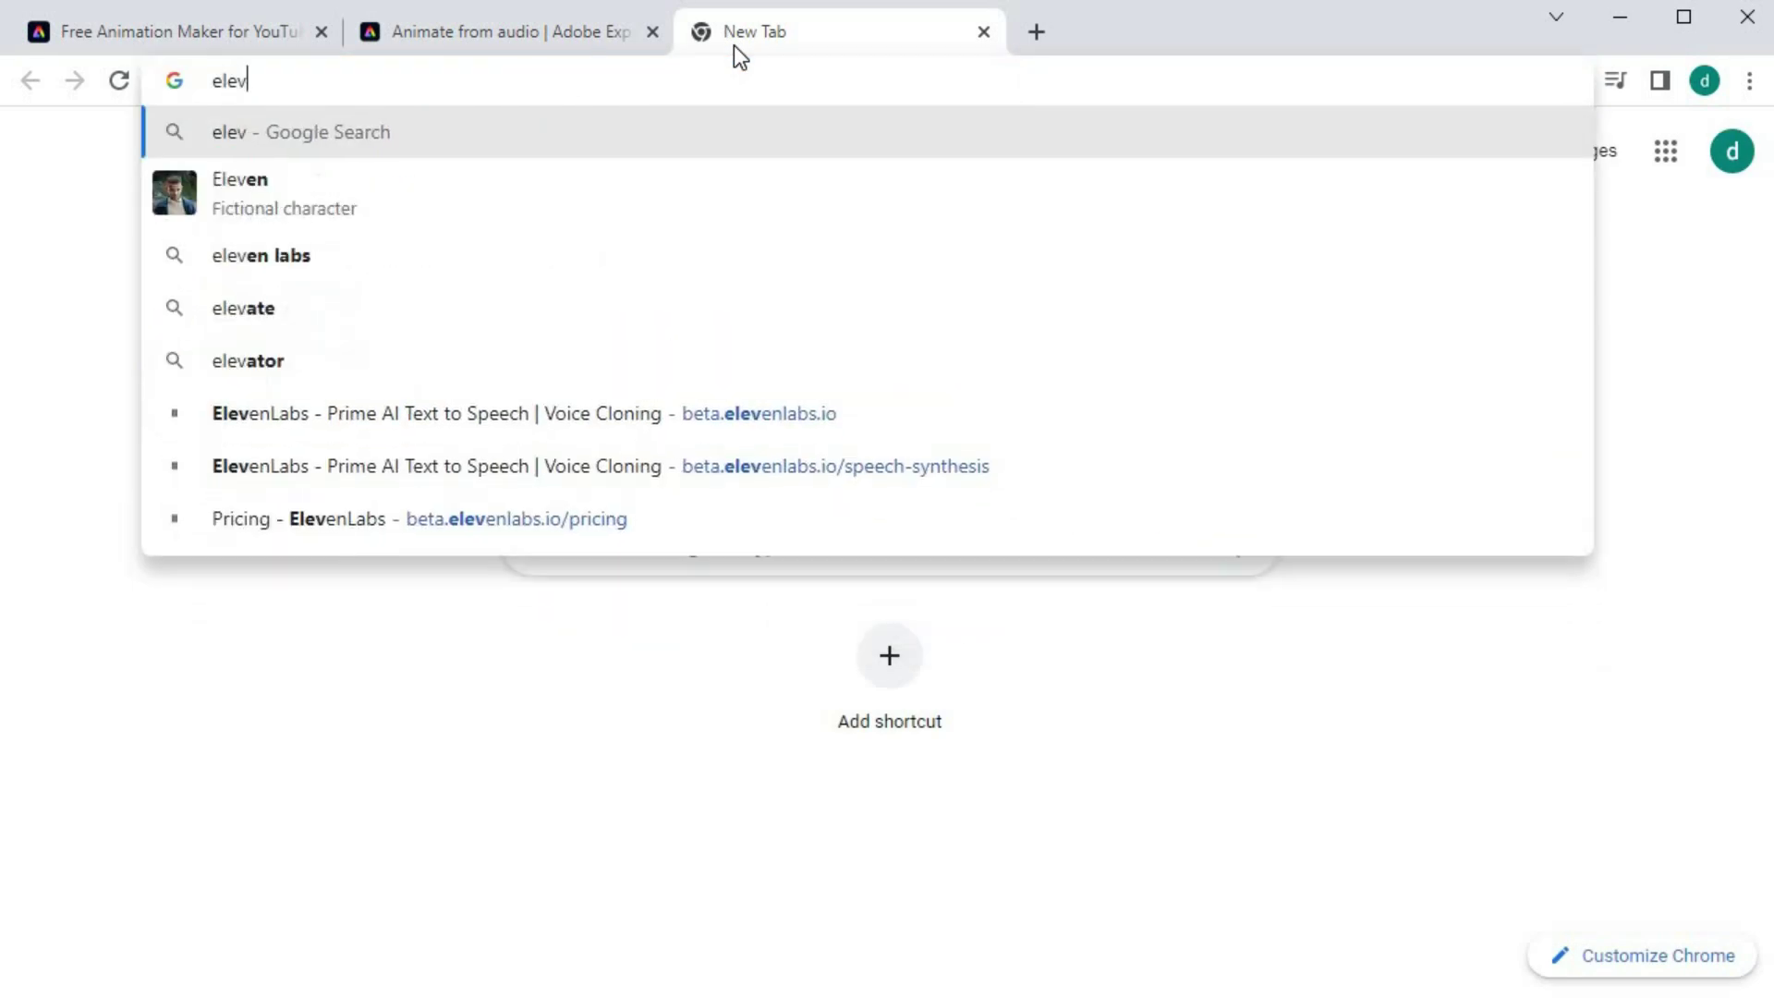
{"action": "type", "text": "en"}
{"action": "left_click", "coordinate": [470, 256]}
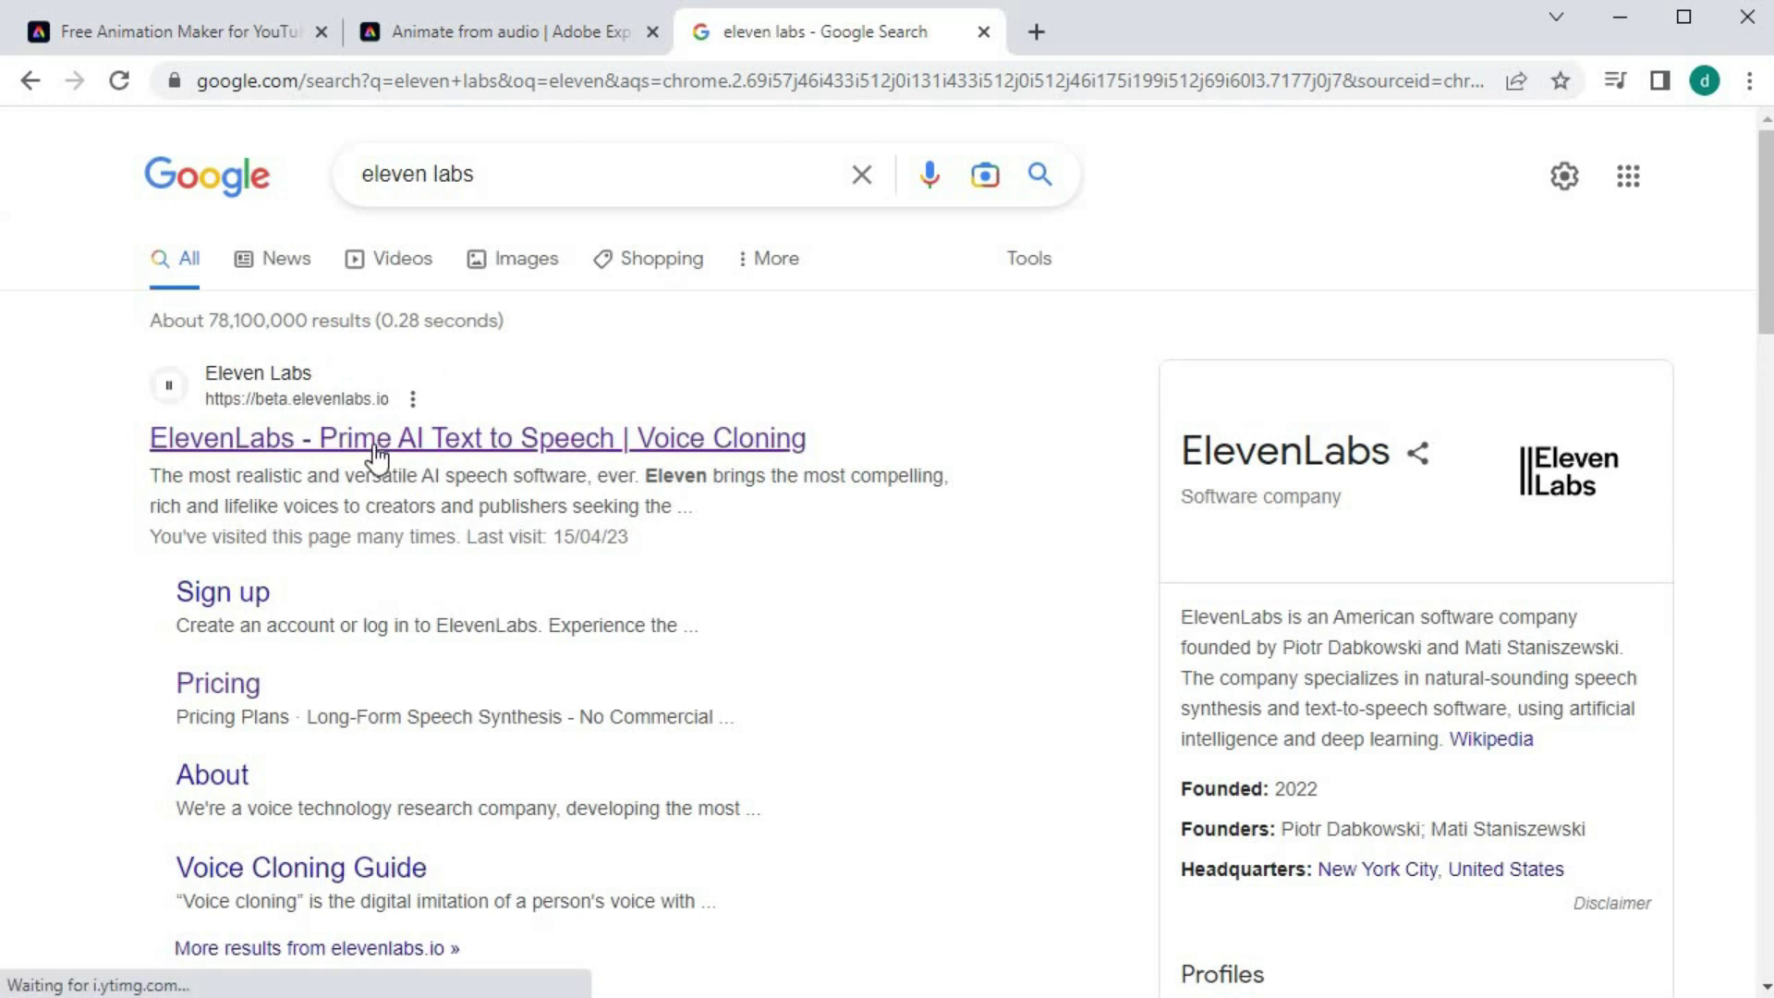
{"action": "left_click", "coordinate": [385, 438]}
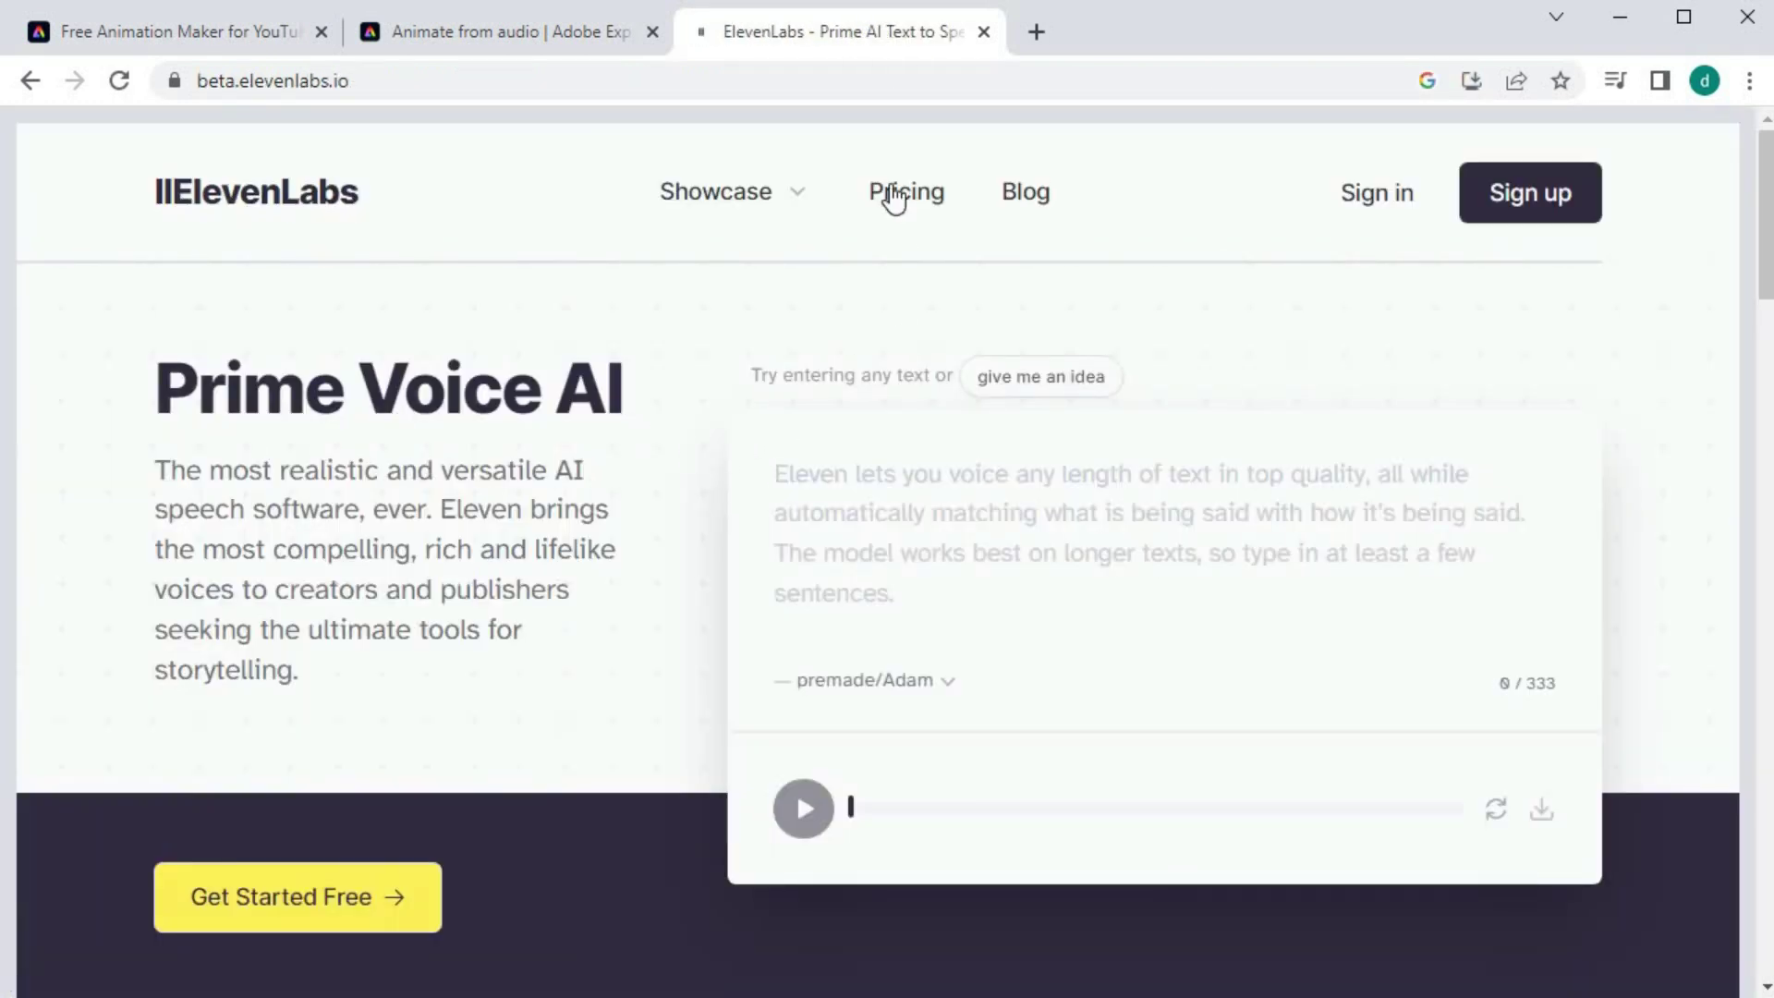
{"action": "left_click", "coordinate": [925, 204]}
{"action": "scroll", "coordinate": [634, 488], "scroll_direction": "down", "scroll_amount": 3}
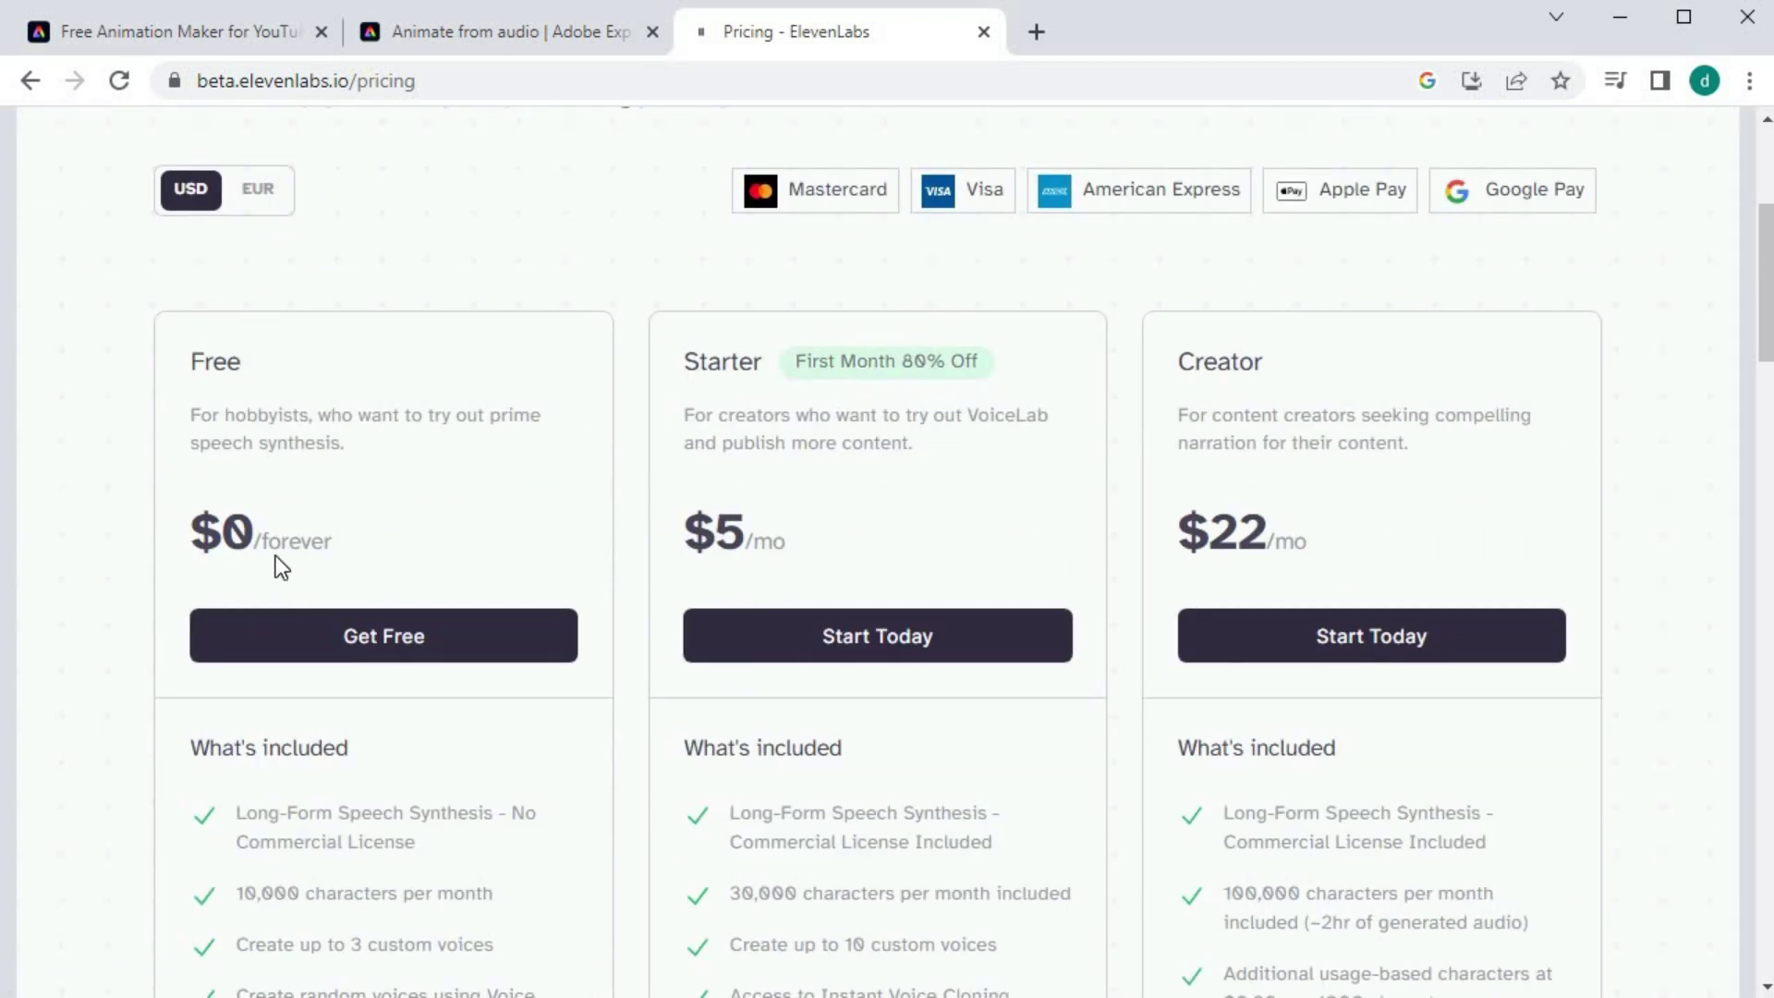
{"action": "left_click_drag", "start_coordinate": [274, 368], "coordinate": [273, 367]}
{"action": "scroll", "coordinate": [337, 651], "scroll_direction": "down", "scroll_amount": 1}
{"action": "mouse_move", "coordinate": [239, 750]}
{"action": "left_mouse_down"}
{"action": "mouse_move", "coordinate": [508, 759]}
{"action": "mouse_move", "coordinate": [372, 811]}
{"action": "left_mouse_up"}
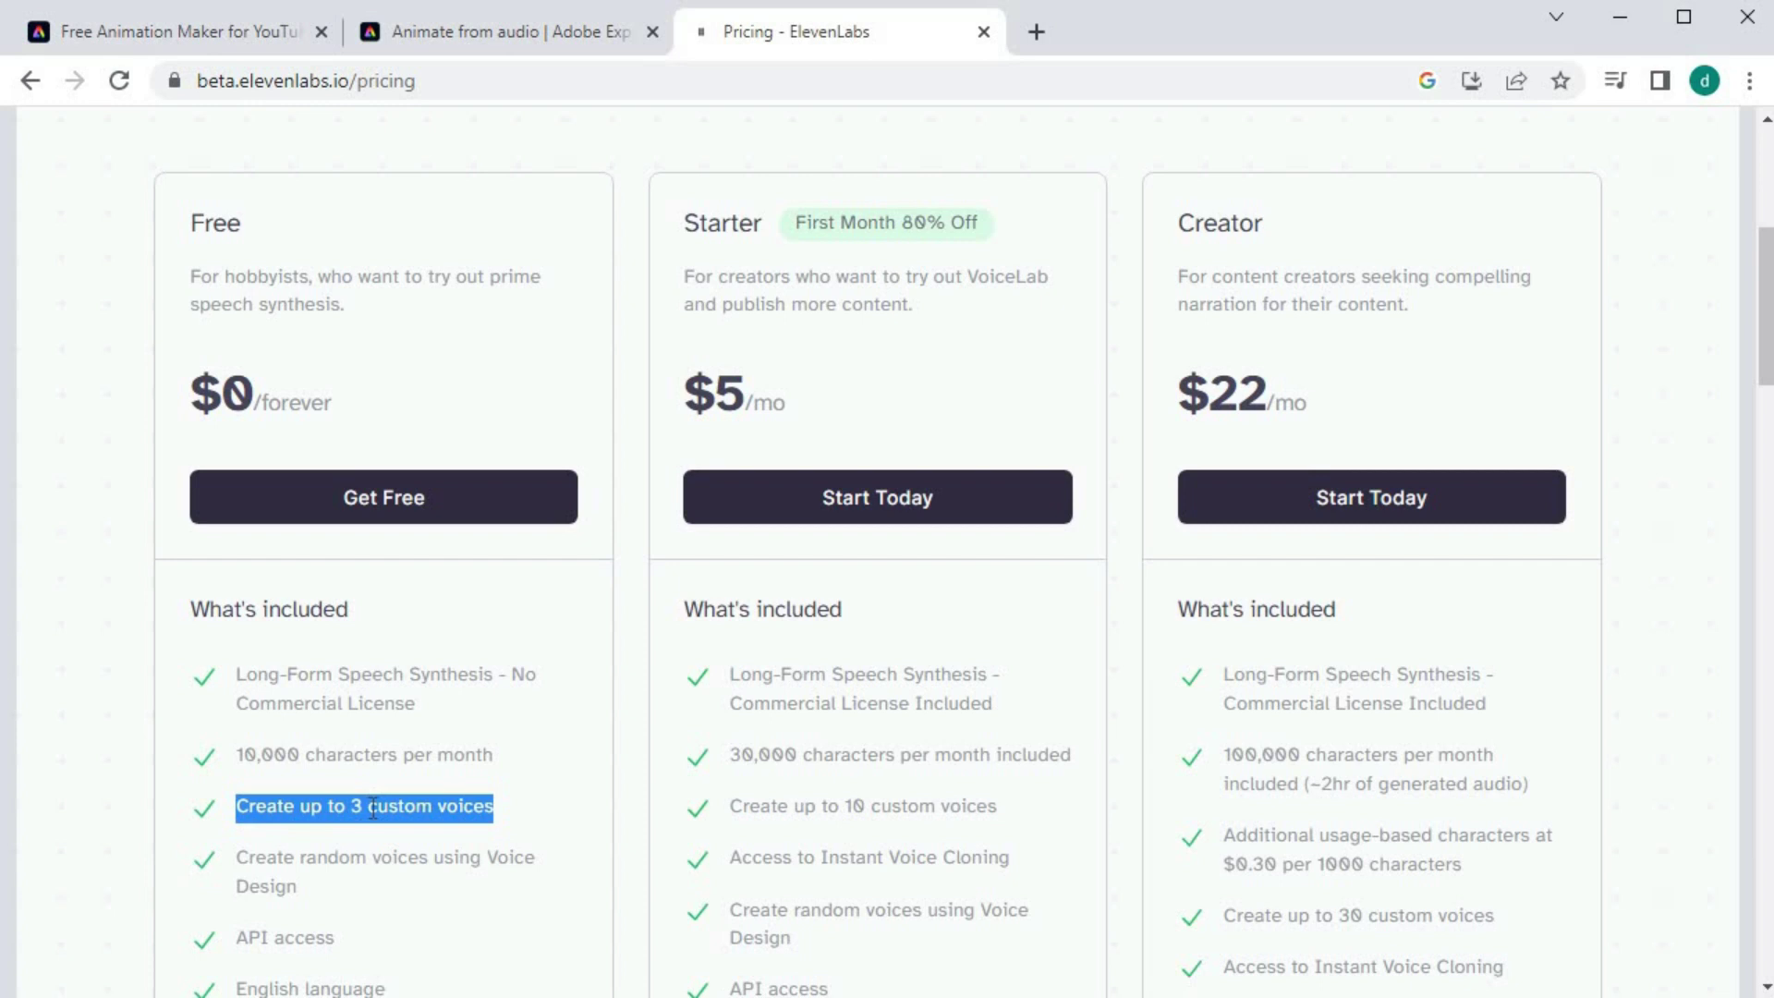
{"action": "scroll", "coordinate": [371, 808], "scroll_direction": "up", "scroll_amount": 4}
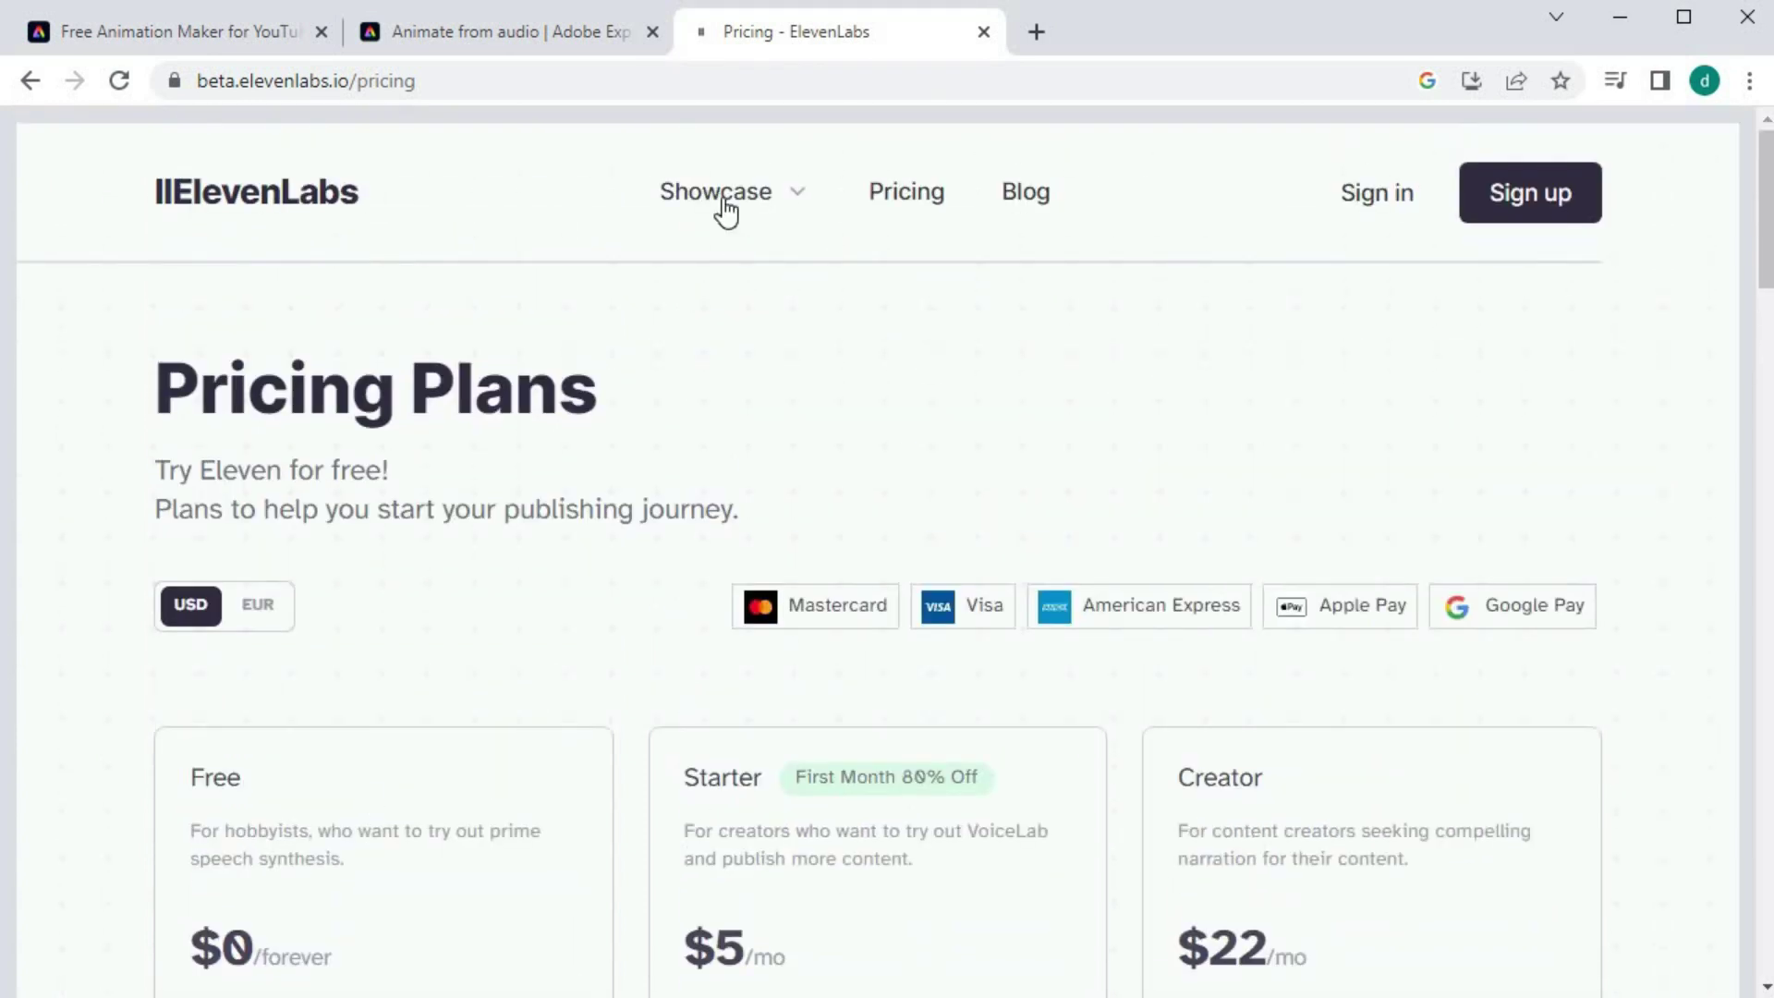
Sign in to ElevenLabs with the Google account.
{"action": "left_click", "coordinate": [1369, 199]}
{"action": "left_click", "coordinate": [732, 794]}
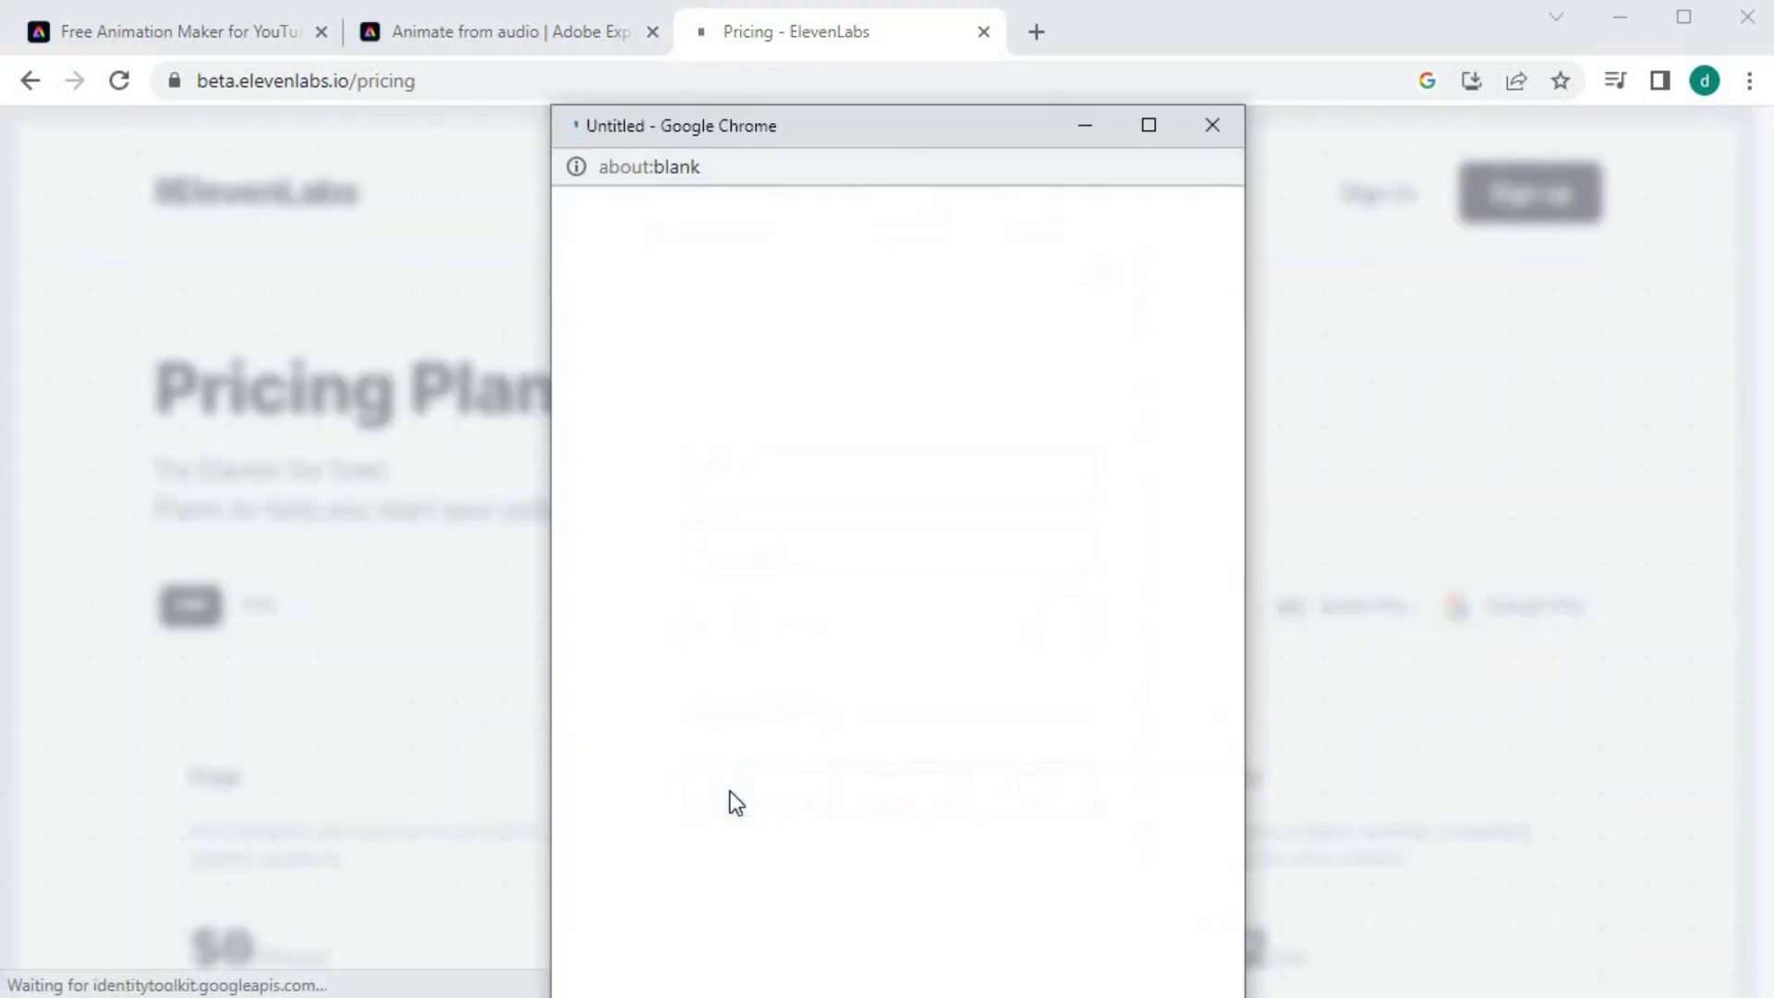
{"action": "left_click", "coordinate": [715, 572]}
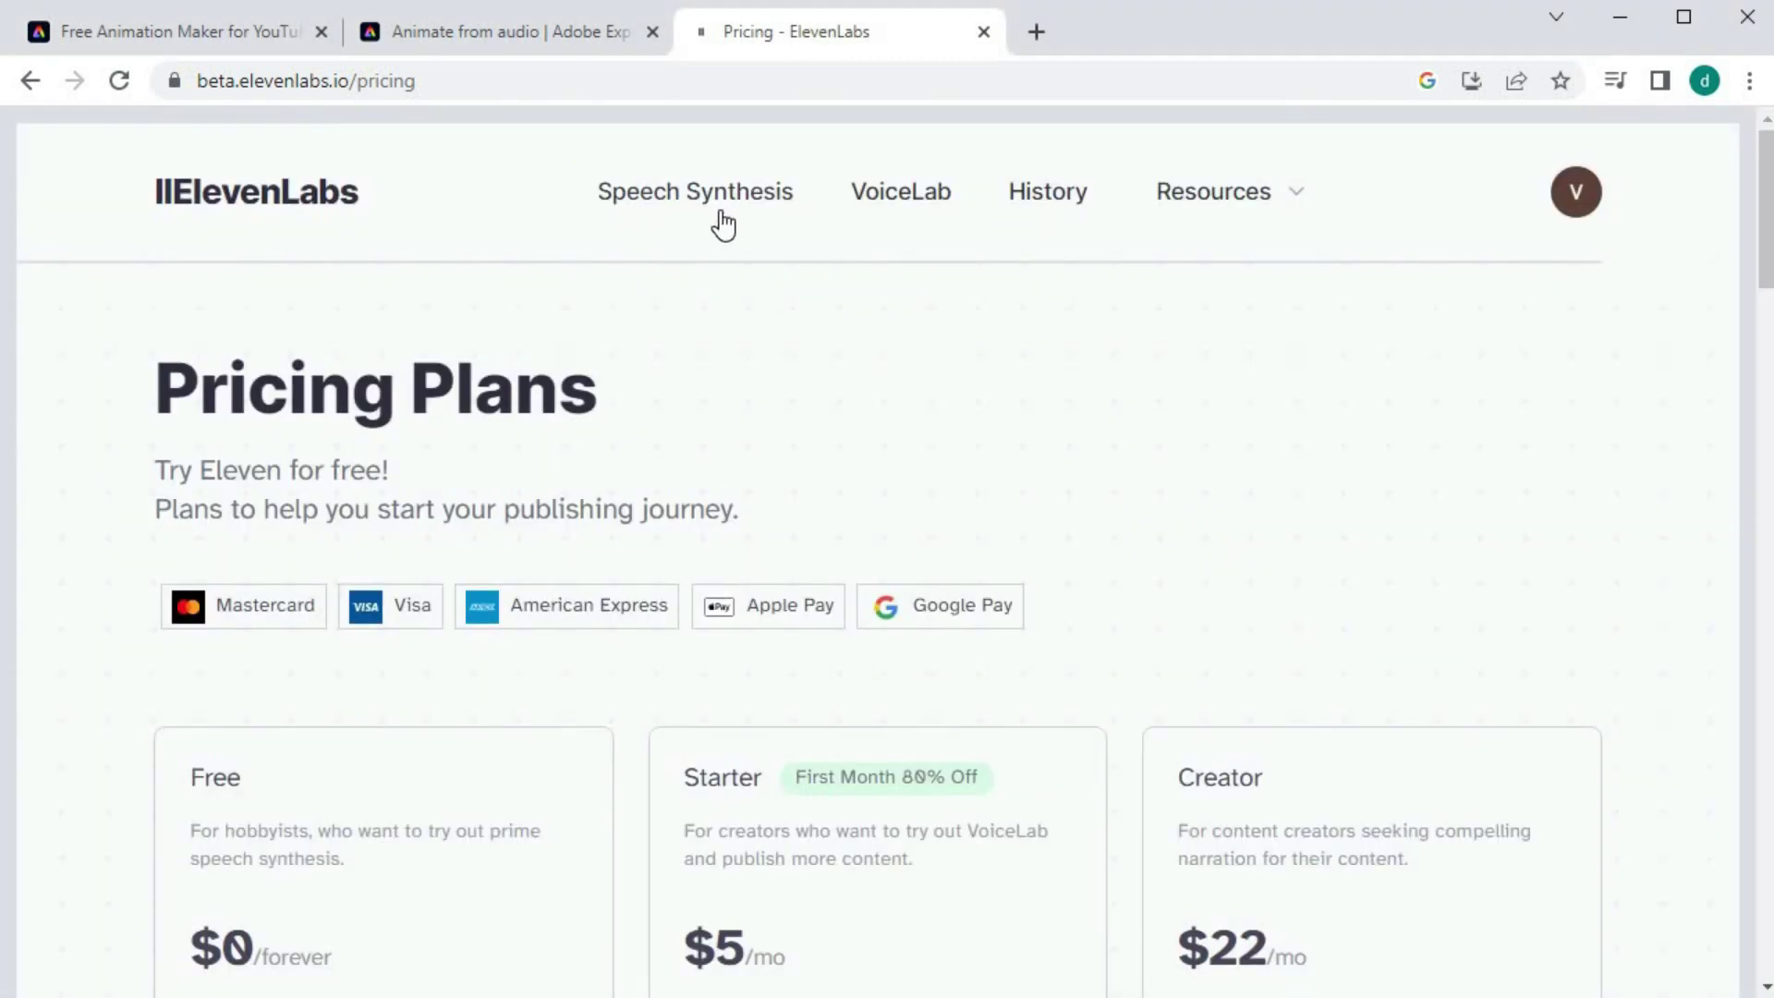
Generate the script as speech with the premade/Bella voice and download the MP3.
{"action": "left_click", "coordinate": [680, 198]}
{"action": "left_click", "coordinate": [1296, 559]}
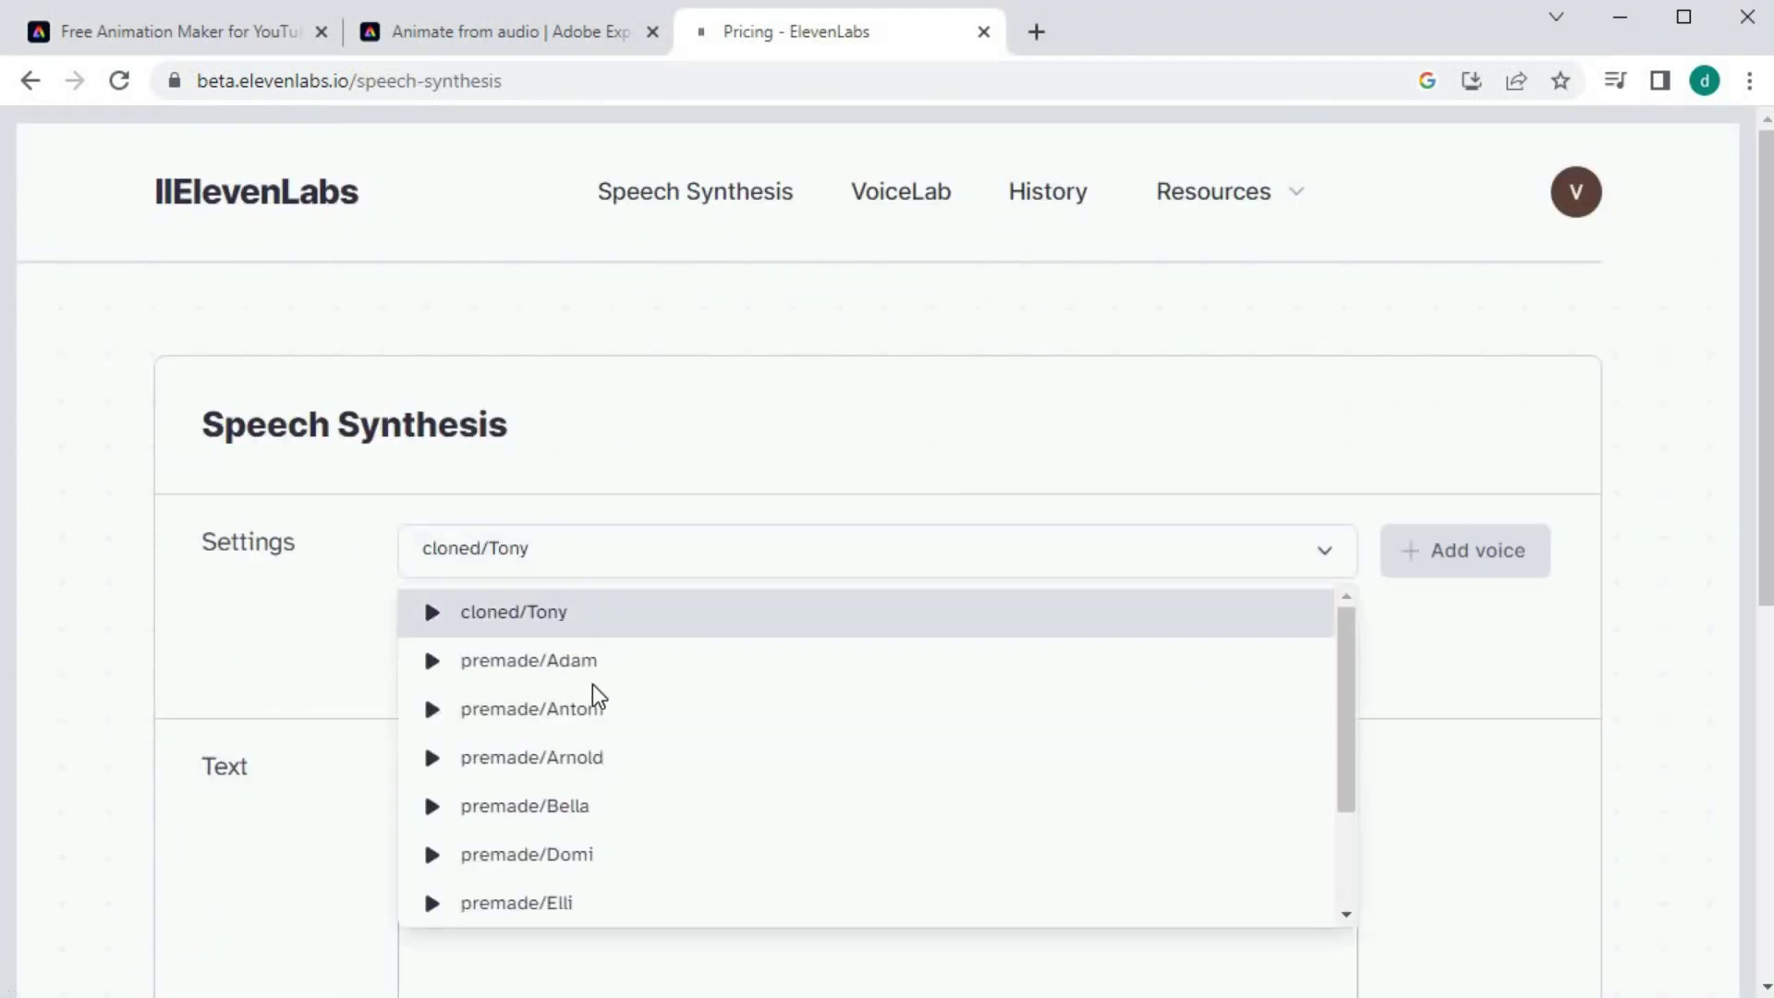
{"action": "left_click", "coordinate": [562, 807]}
{"action": "scroll", "coordinate": [744, 659], "scroll_direction": "down", "scroll_amount": 1}
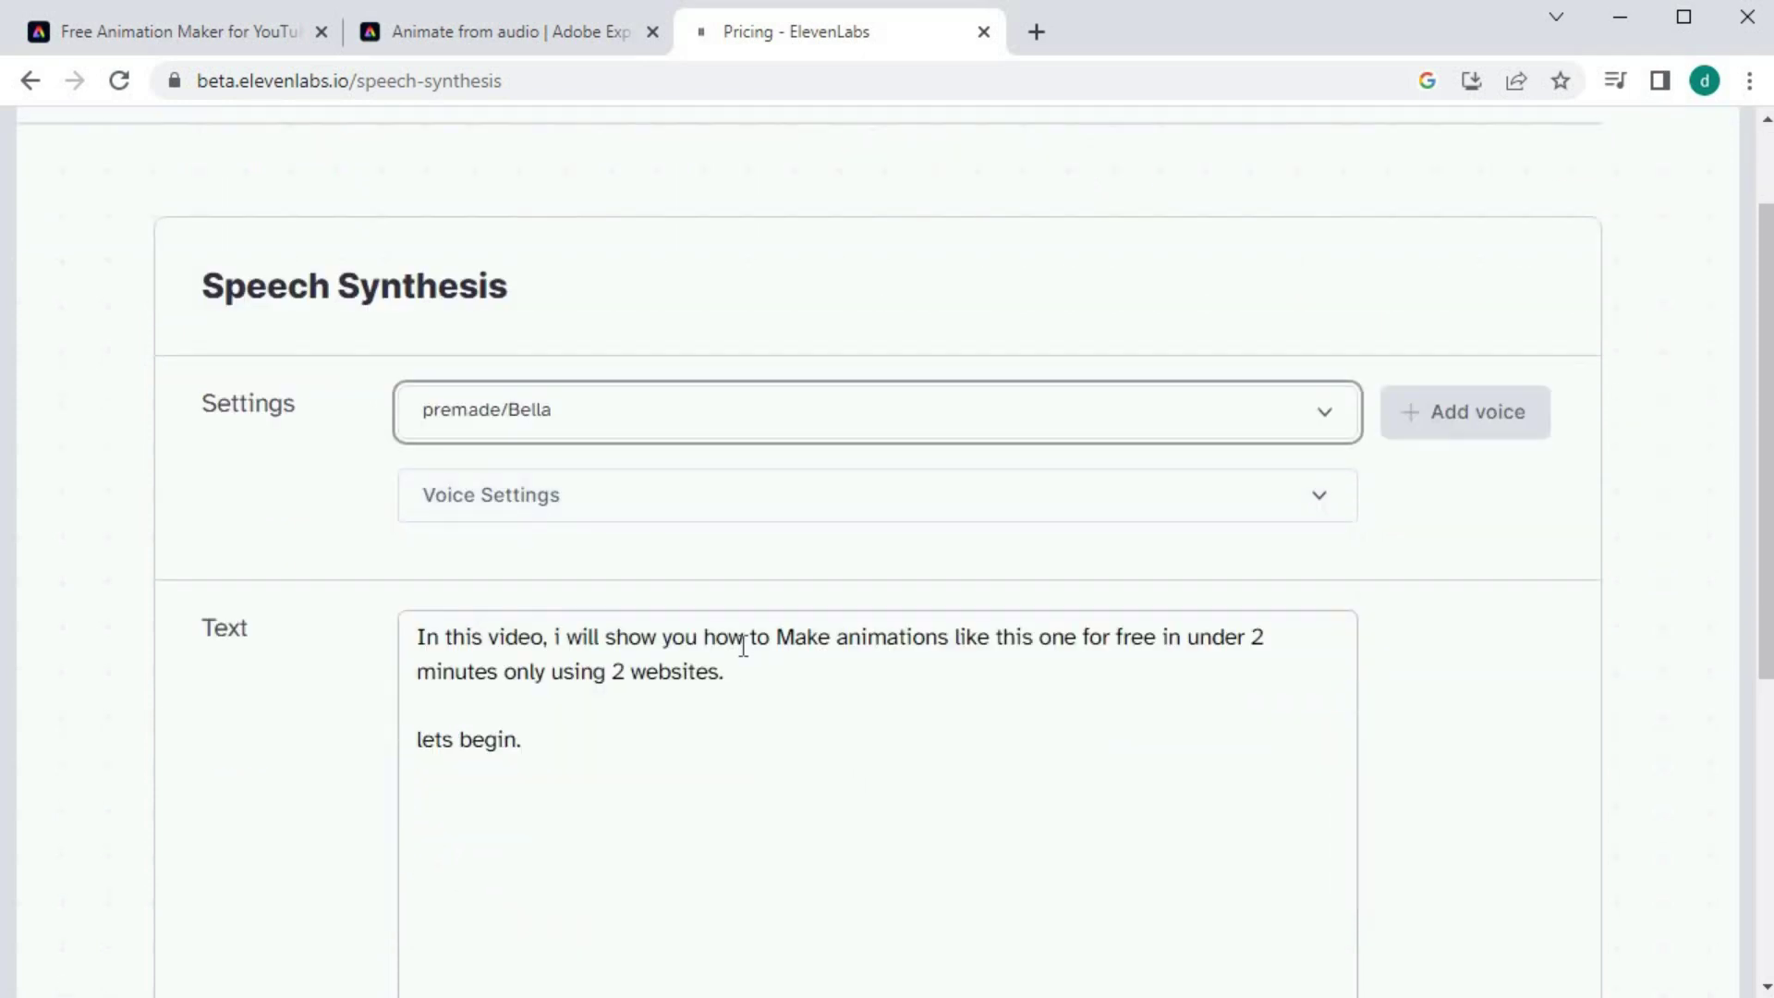
{"action": "scroll", "coordinate": [740, 642], "scroll_direction": "down", "scroll_amount": 3}
{"action": "scroll", "coordinate": [861, 888], "scroll_direction": "up", "scroll_amount": 1}
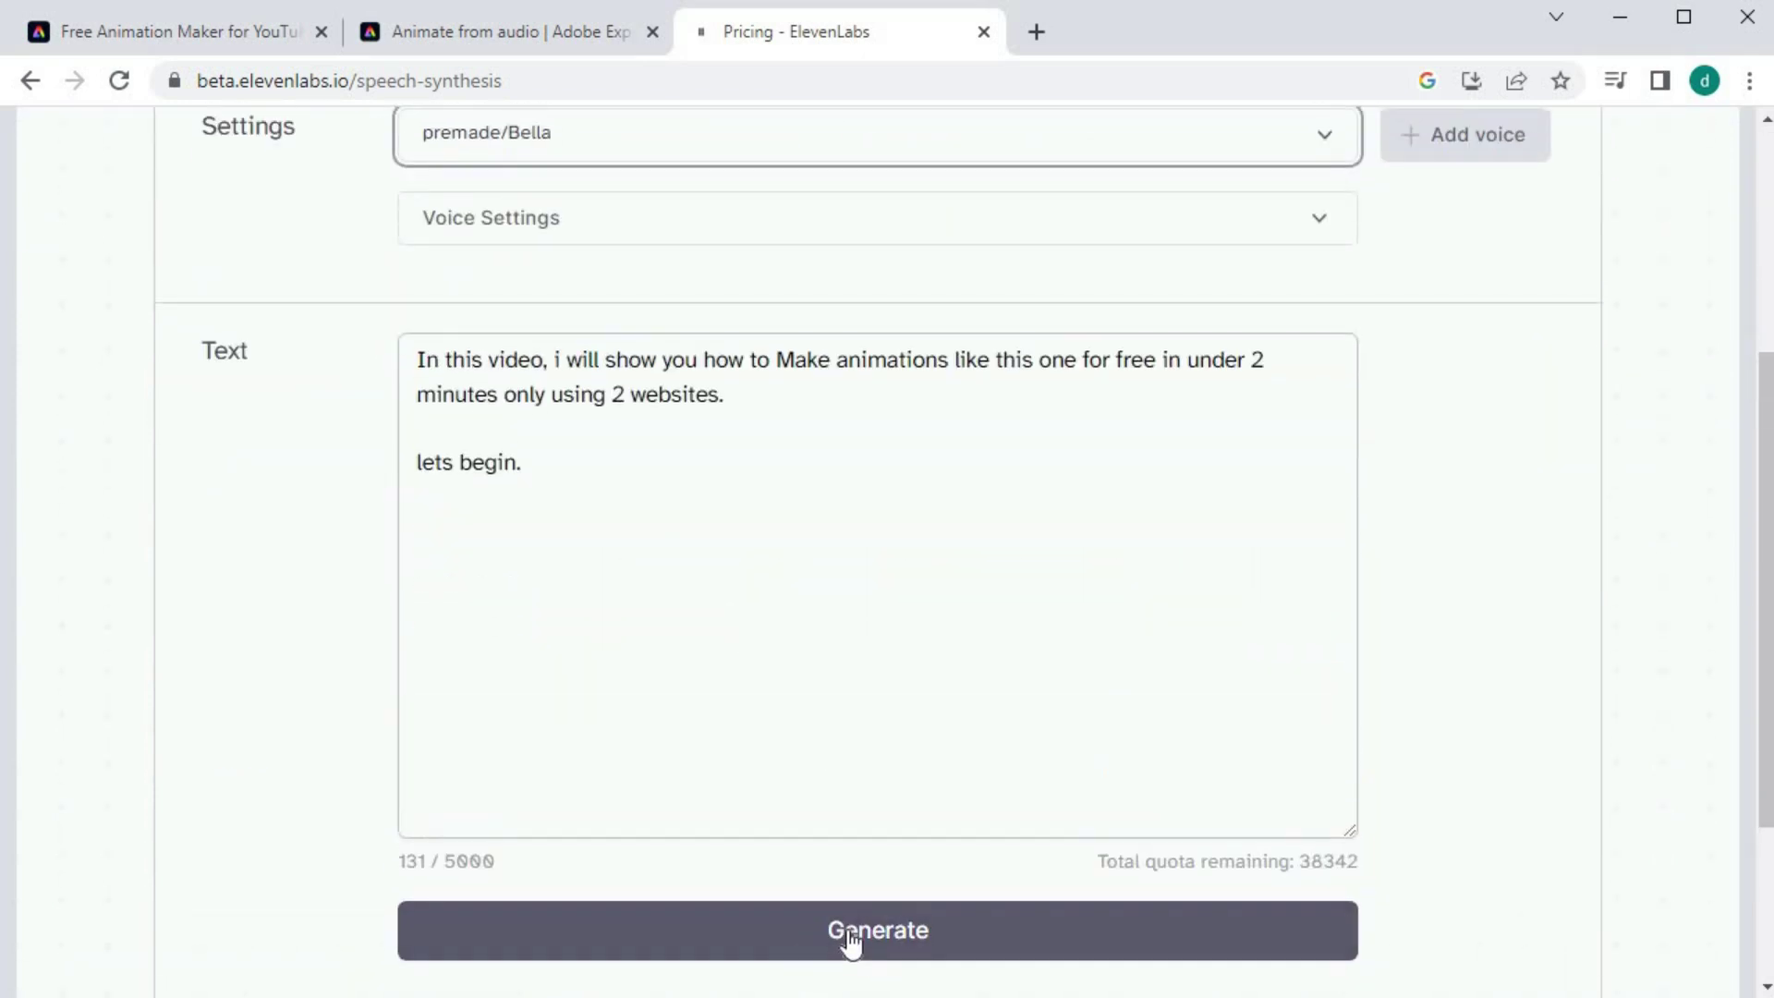
{"action": "left_click", "coordinate": [851, 941]}
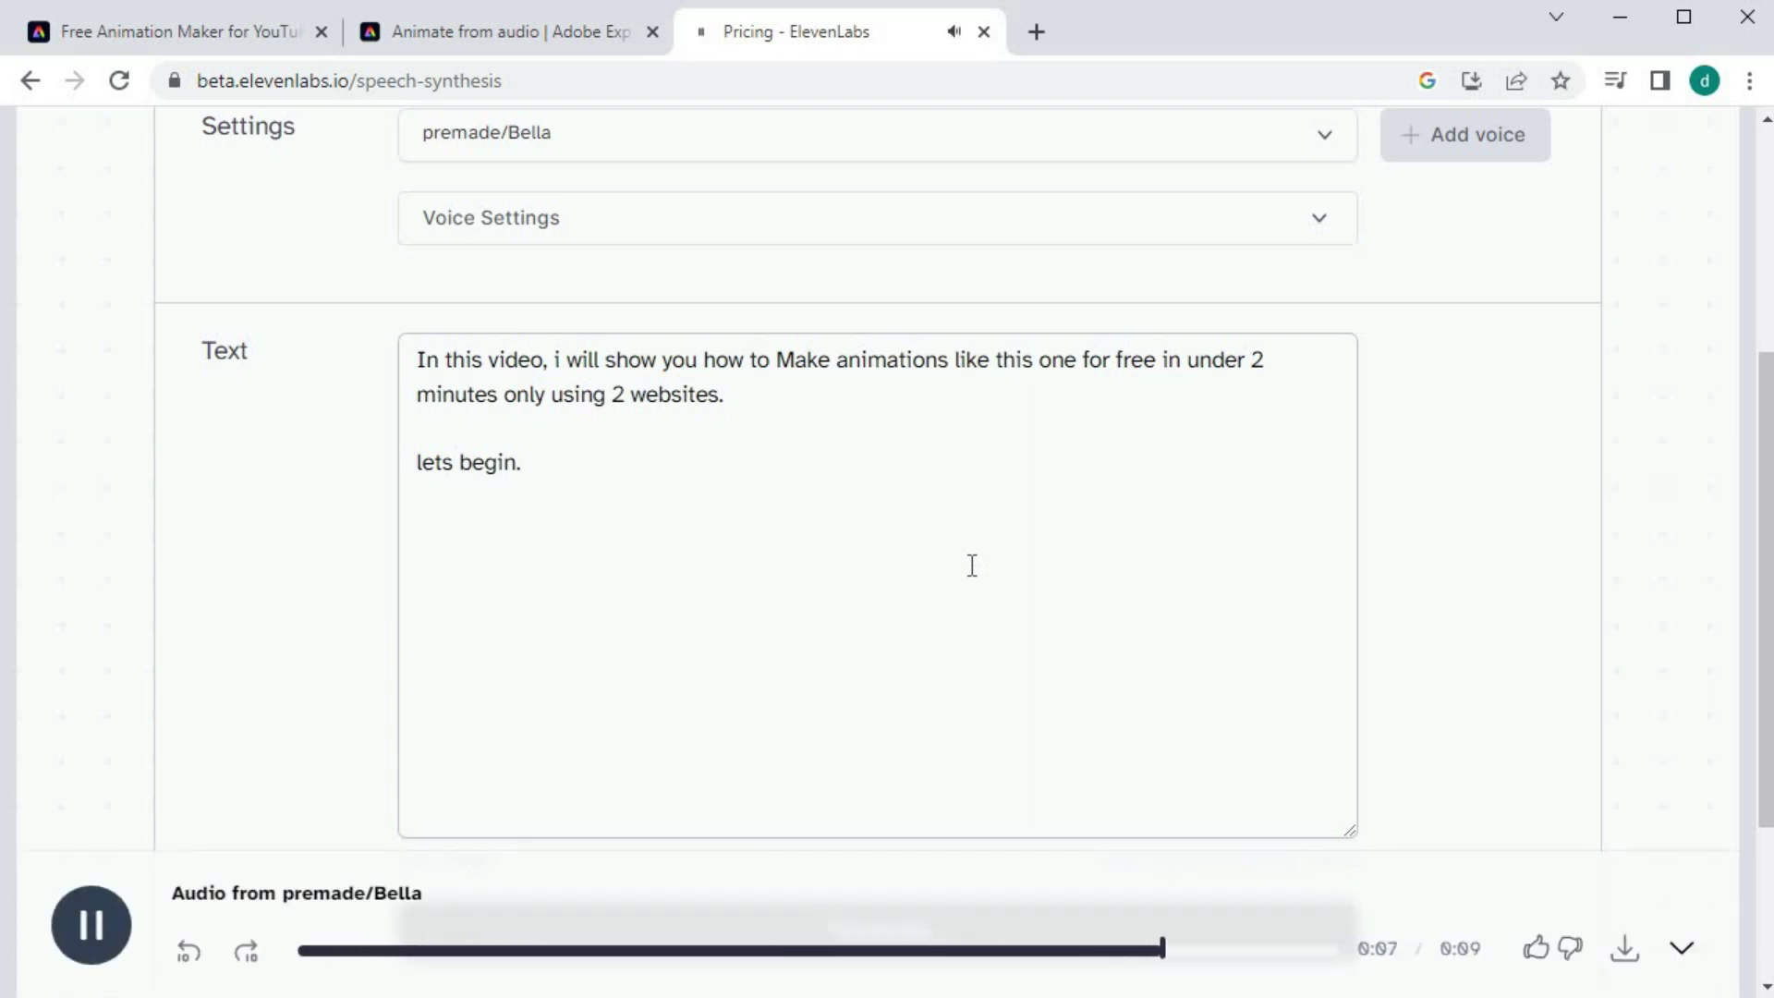
{"action": "left_click", "coordinate": [1624, 954]}
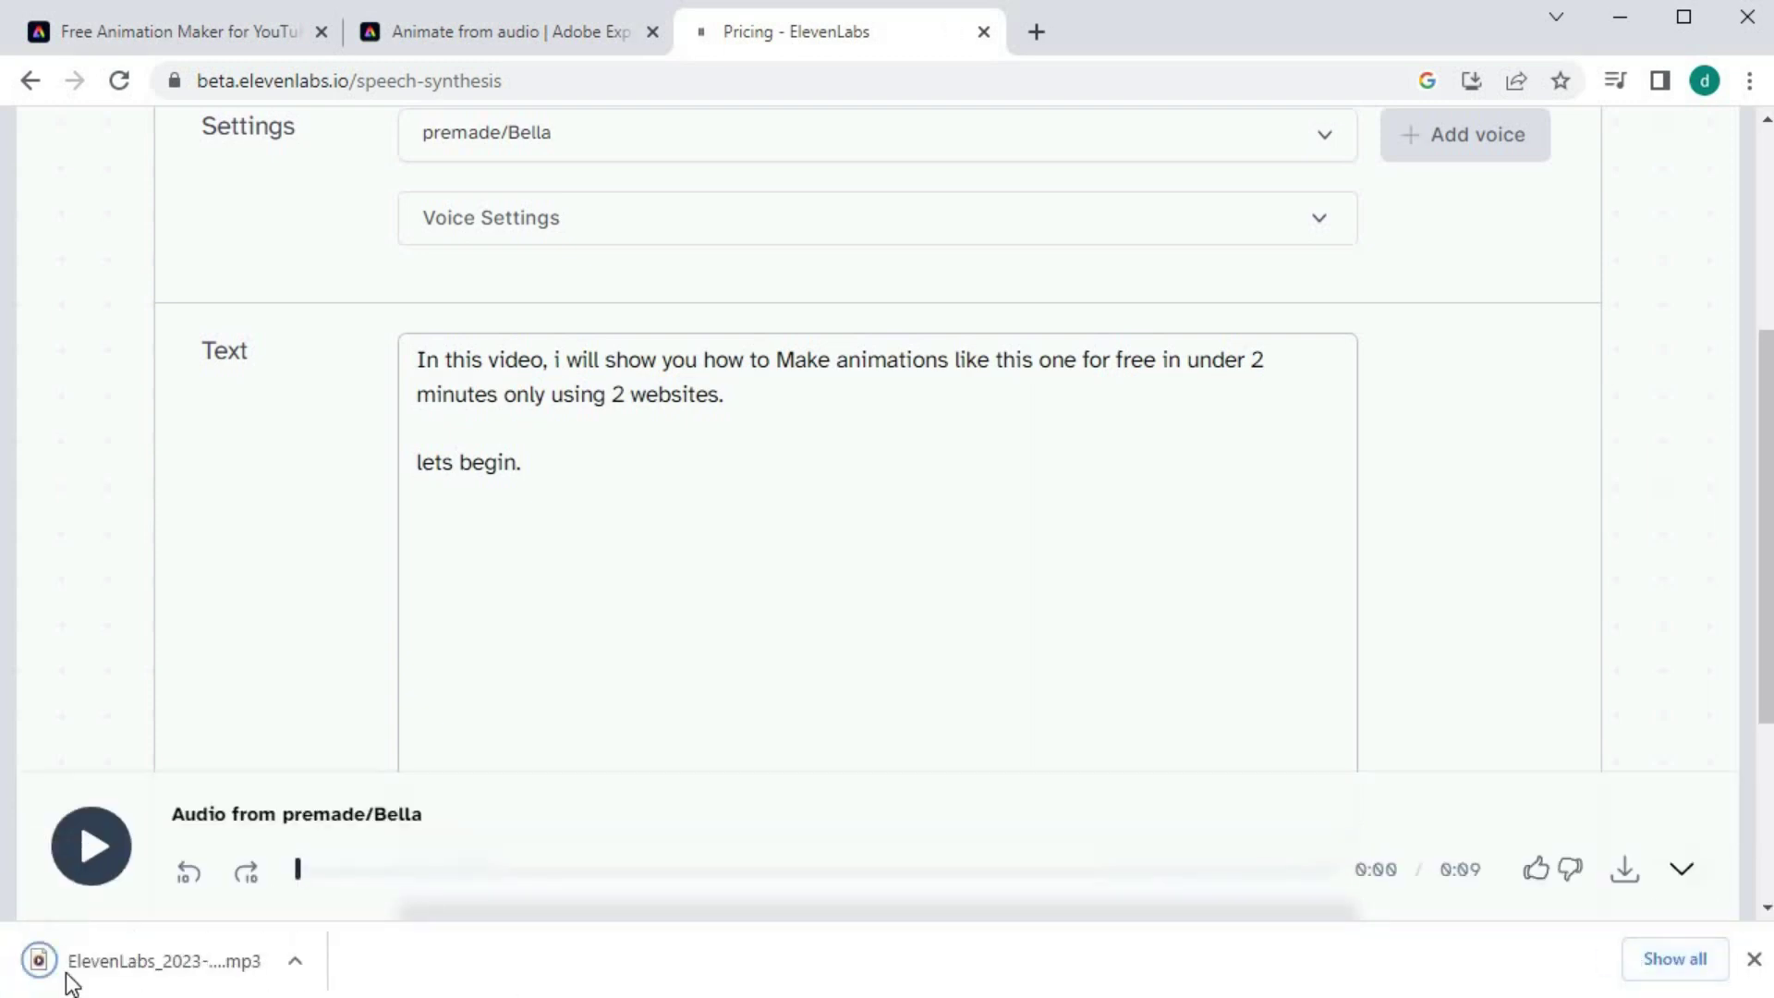
Upload the ElevenLabs voiceover MP3 from the Downloads folder into Animate from audio.
{"action": "left_click", "coordinate": [542, 31]}
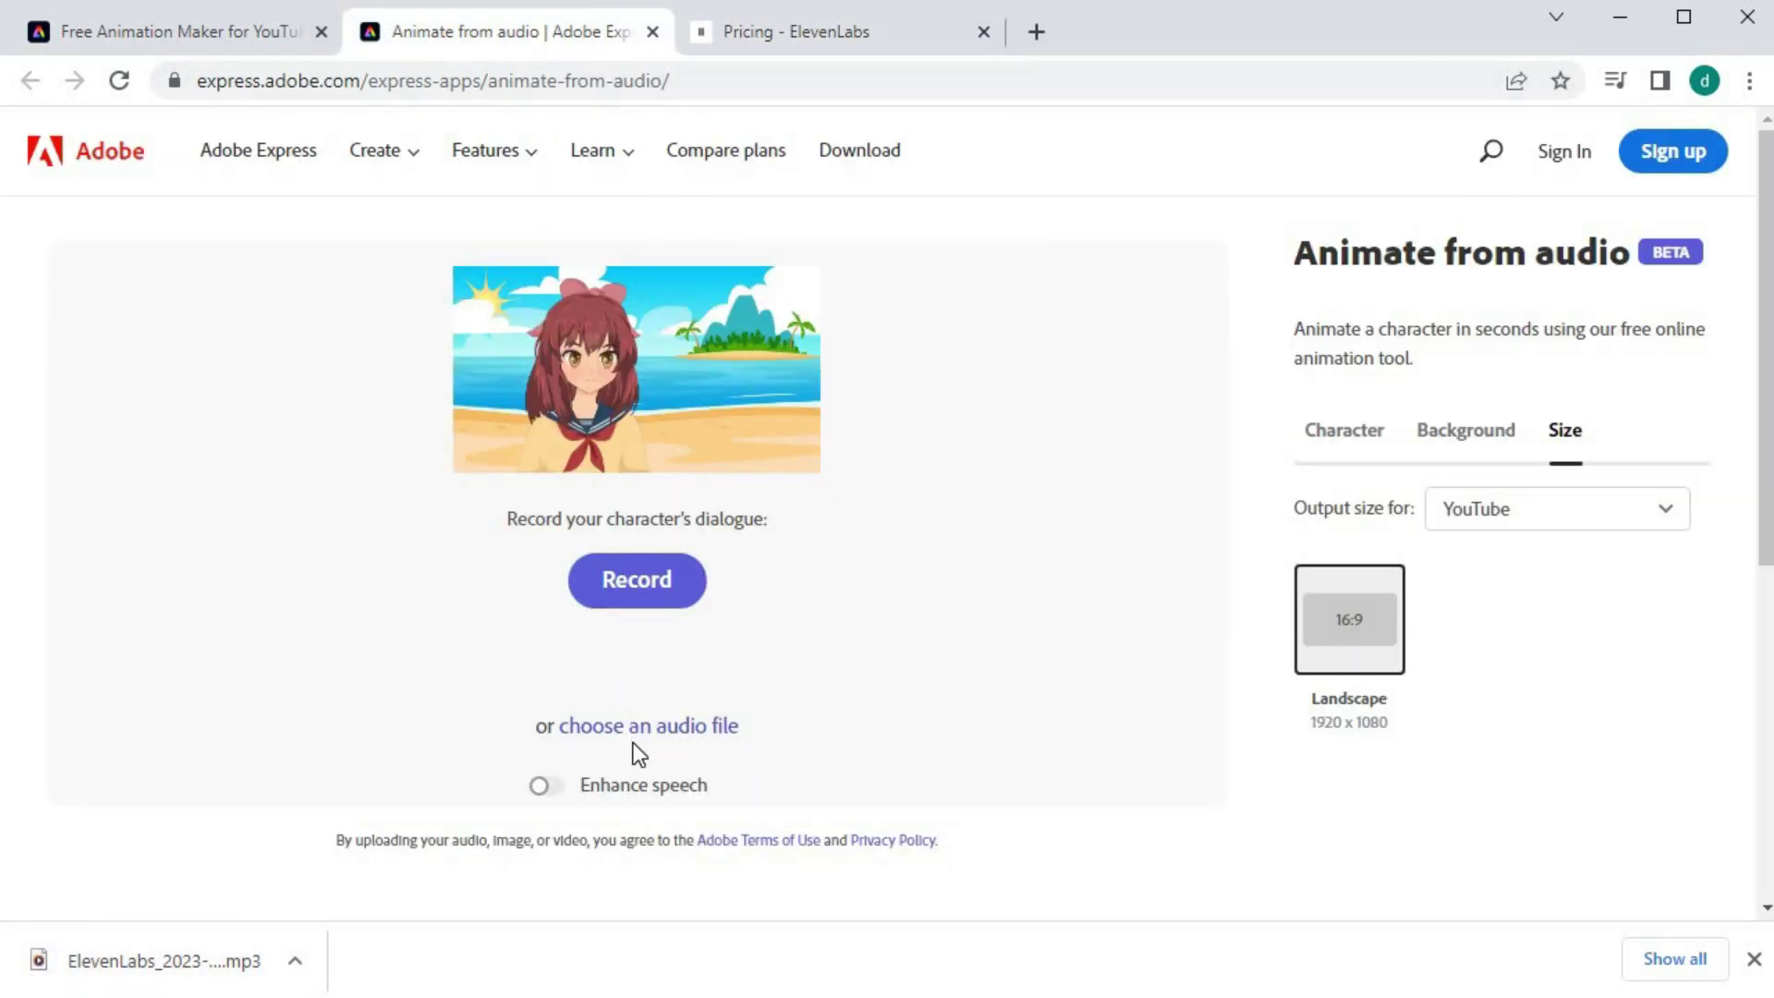
{"action": "left_click", "coordinate": [727, 731]}
{"action": "left_click_drag", "start_coordinate": [1266, 29], "coordinate": [1094, 38]}
{"action": "double_click", "coordinate": [1715, 44]}
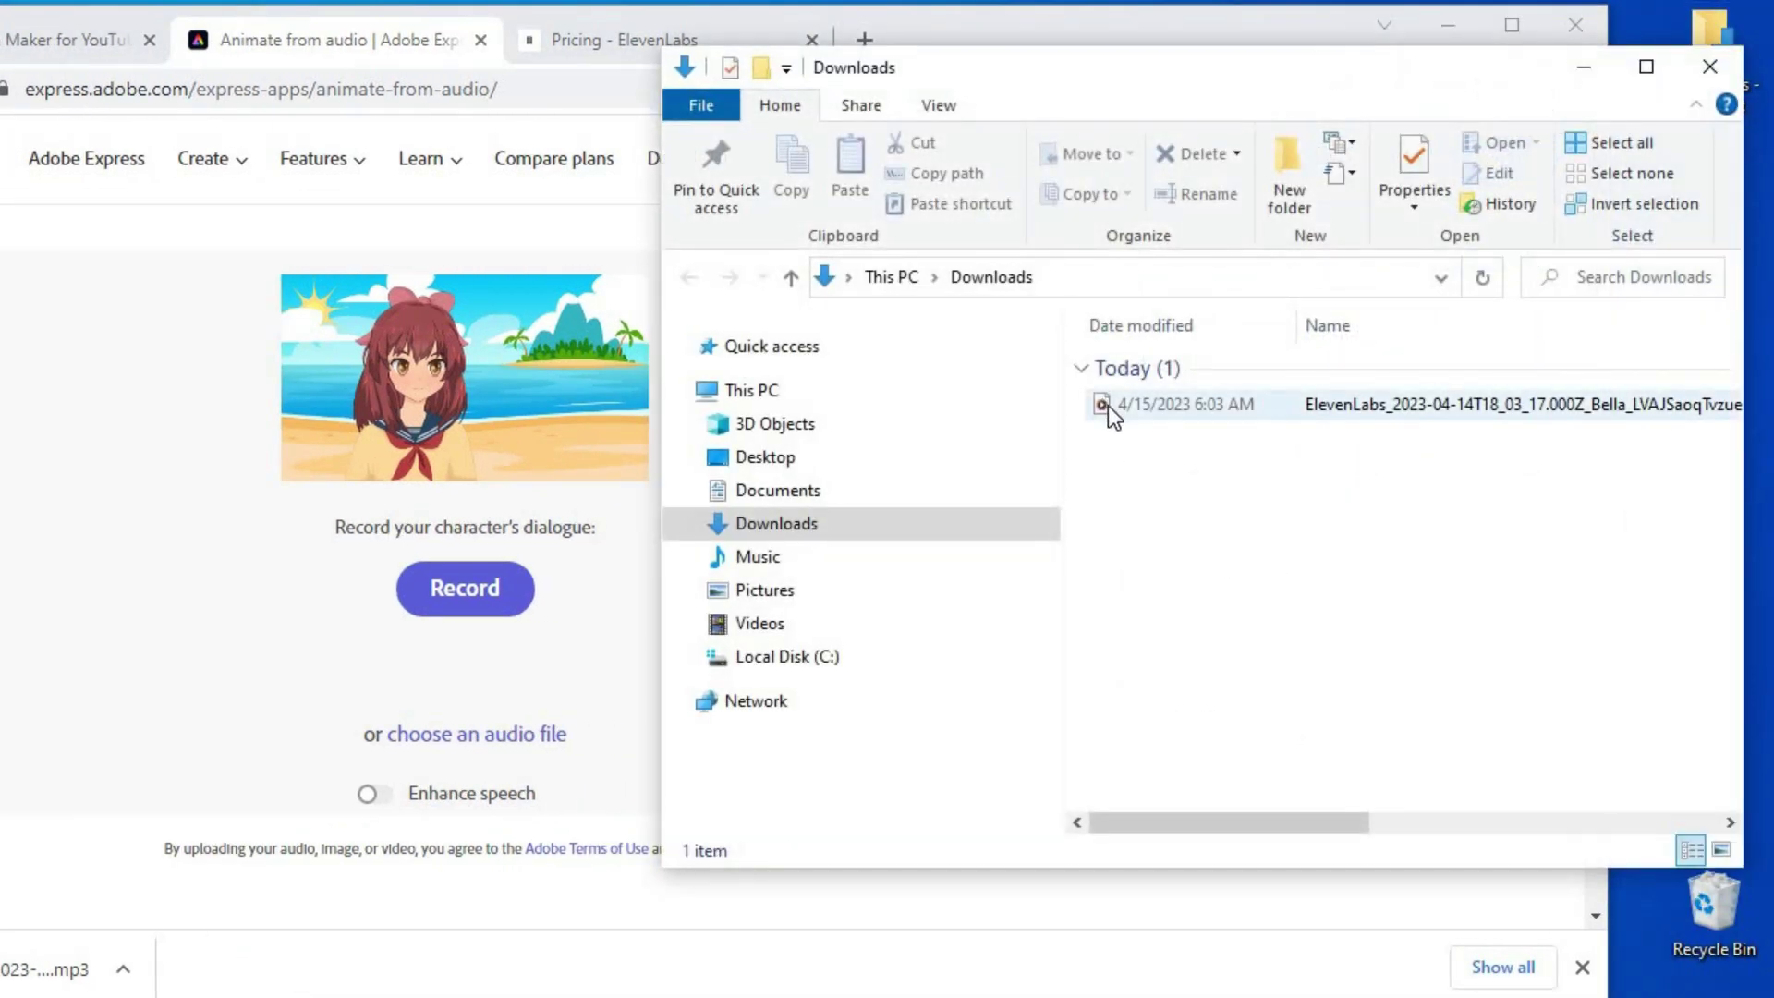
{"action": "left_click_drag", "start_coordinate": [1108, 403], "coordinate": [456, 736]}
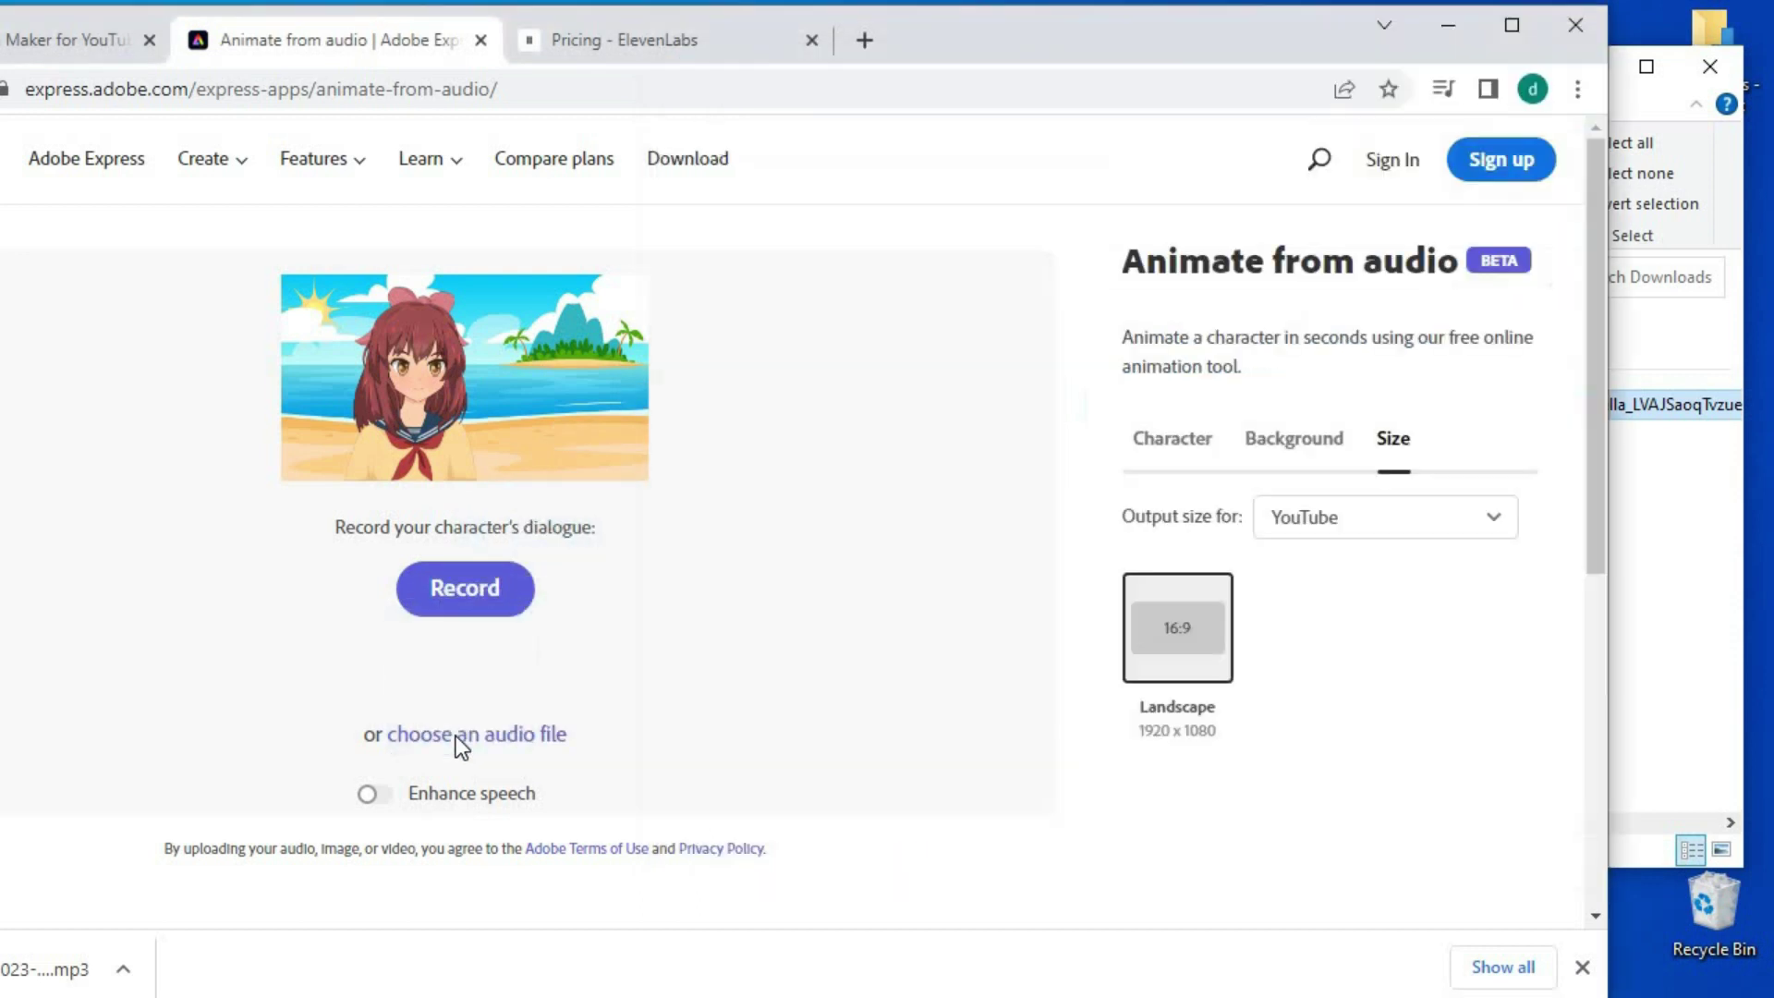
{"action": "left_click", "coordinate": [1706, 72]}
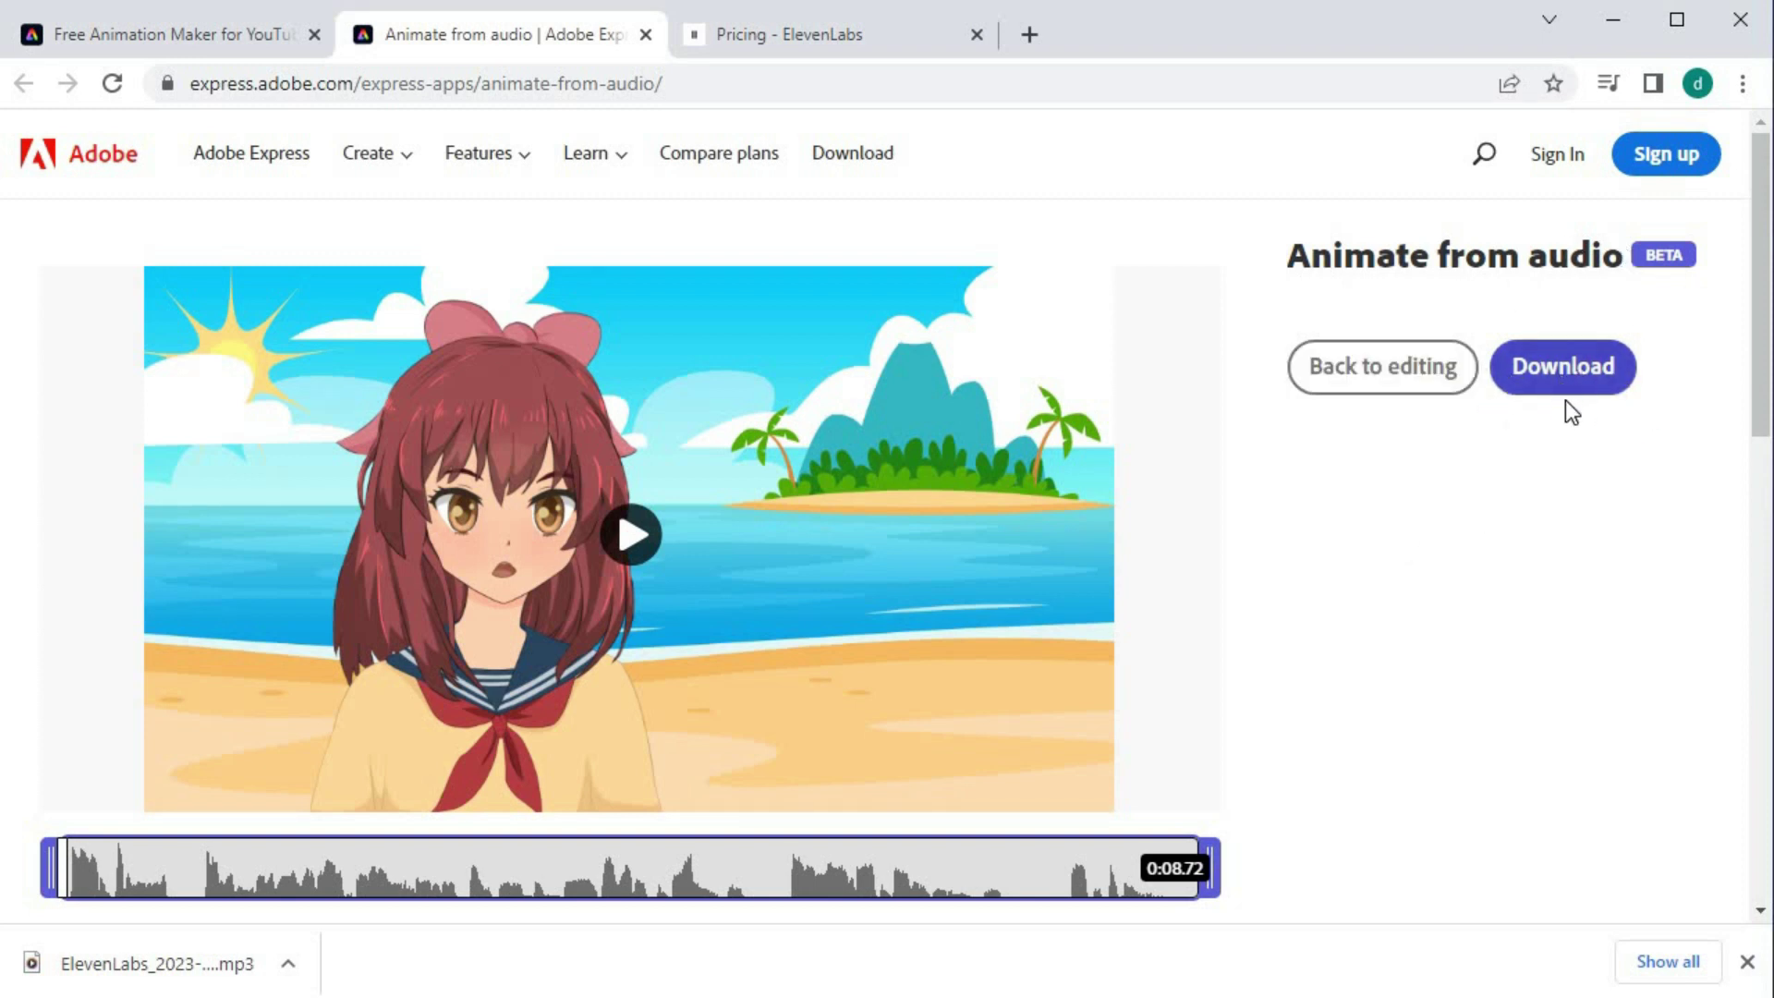
Download the Rin animation as an MP4 after signing up with the Google account.
{"action": "left_click", "coordinate": [1565, 362]}
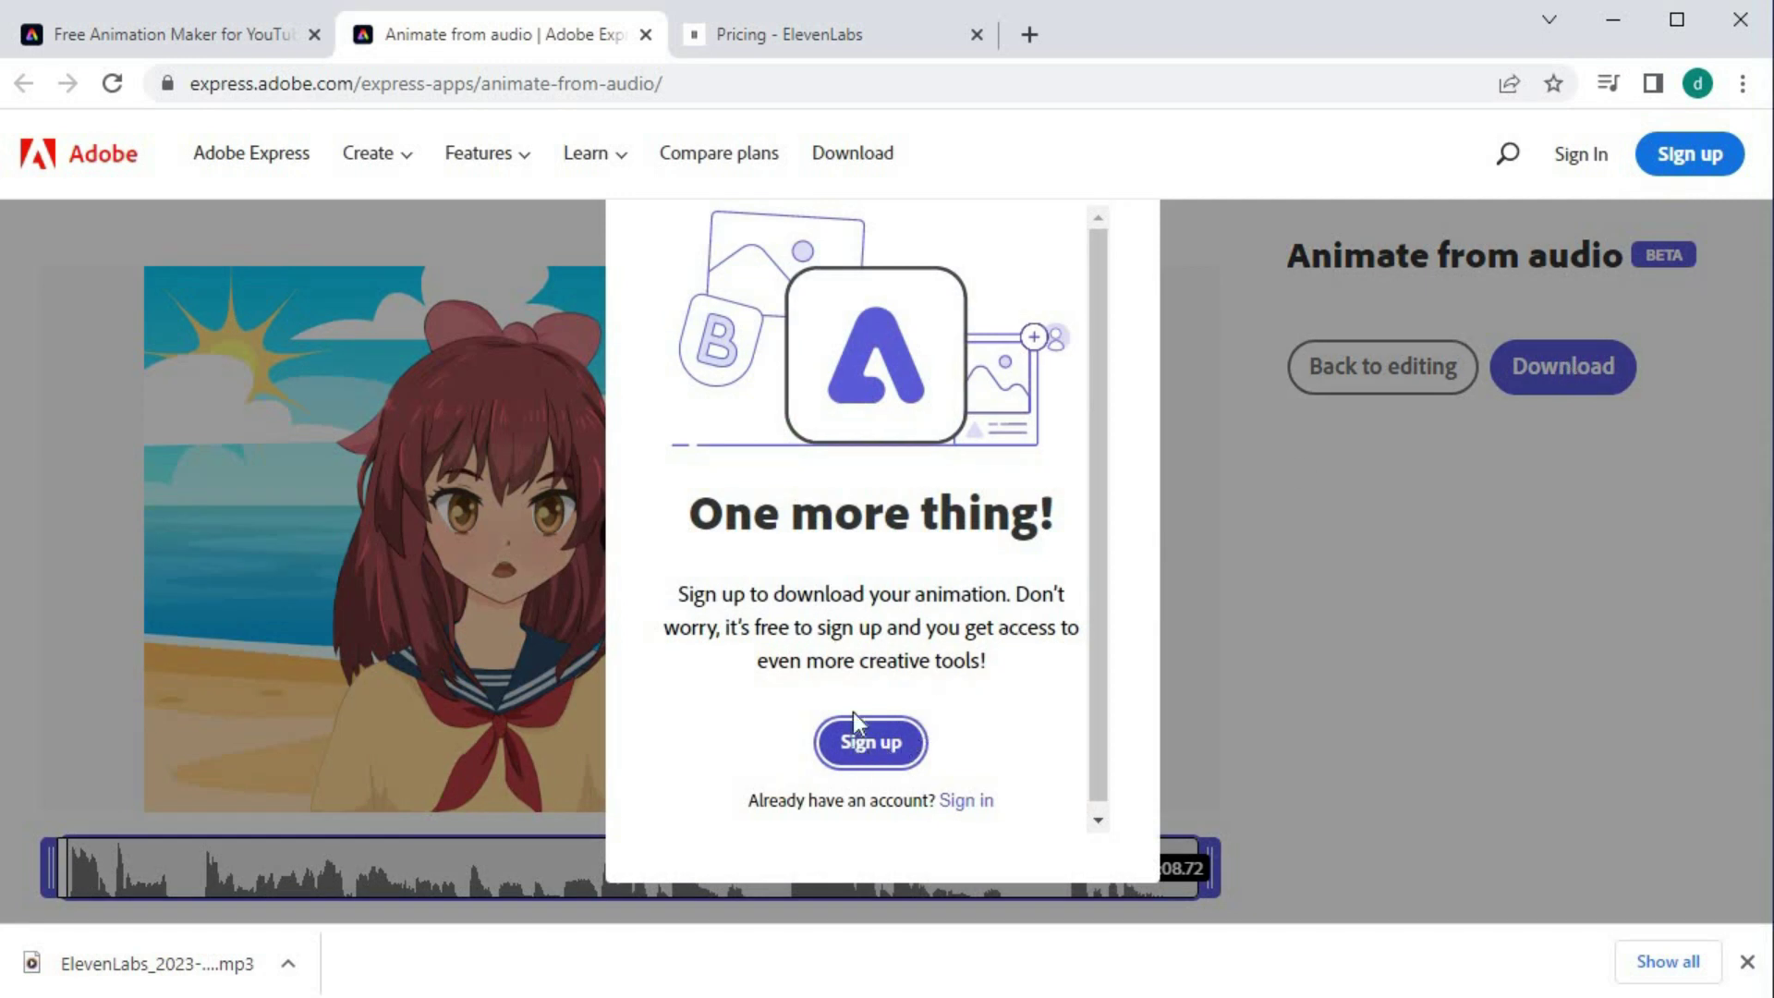
{"action": "left_click", "coordinate": [862, 745]}
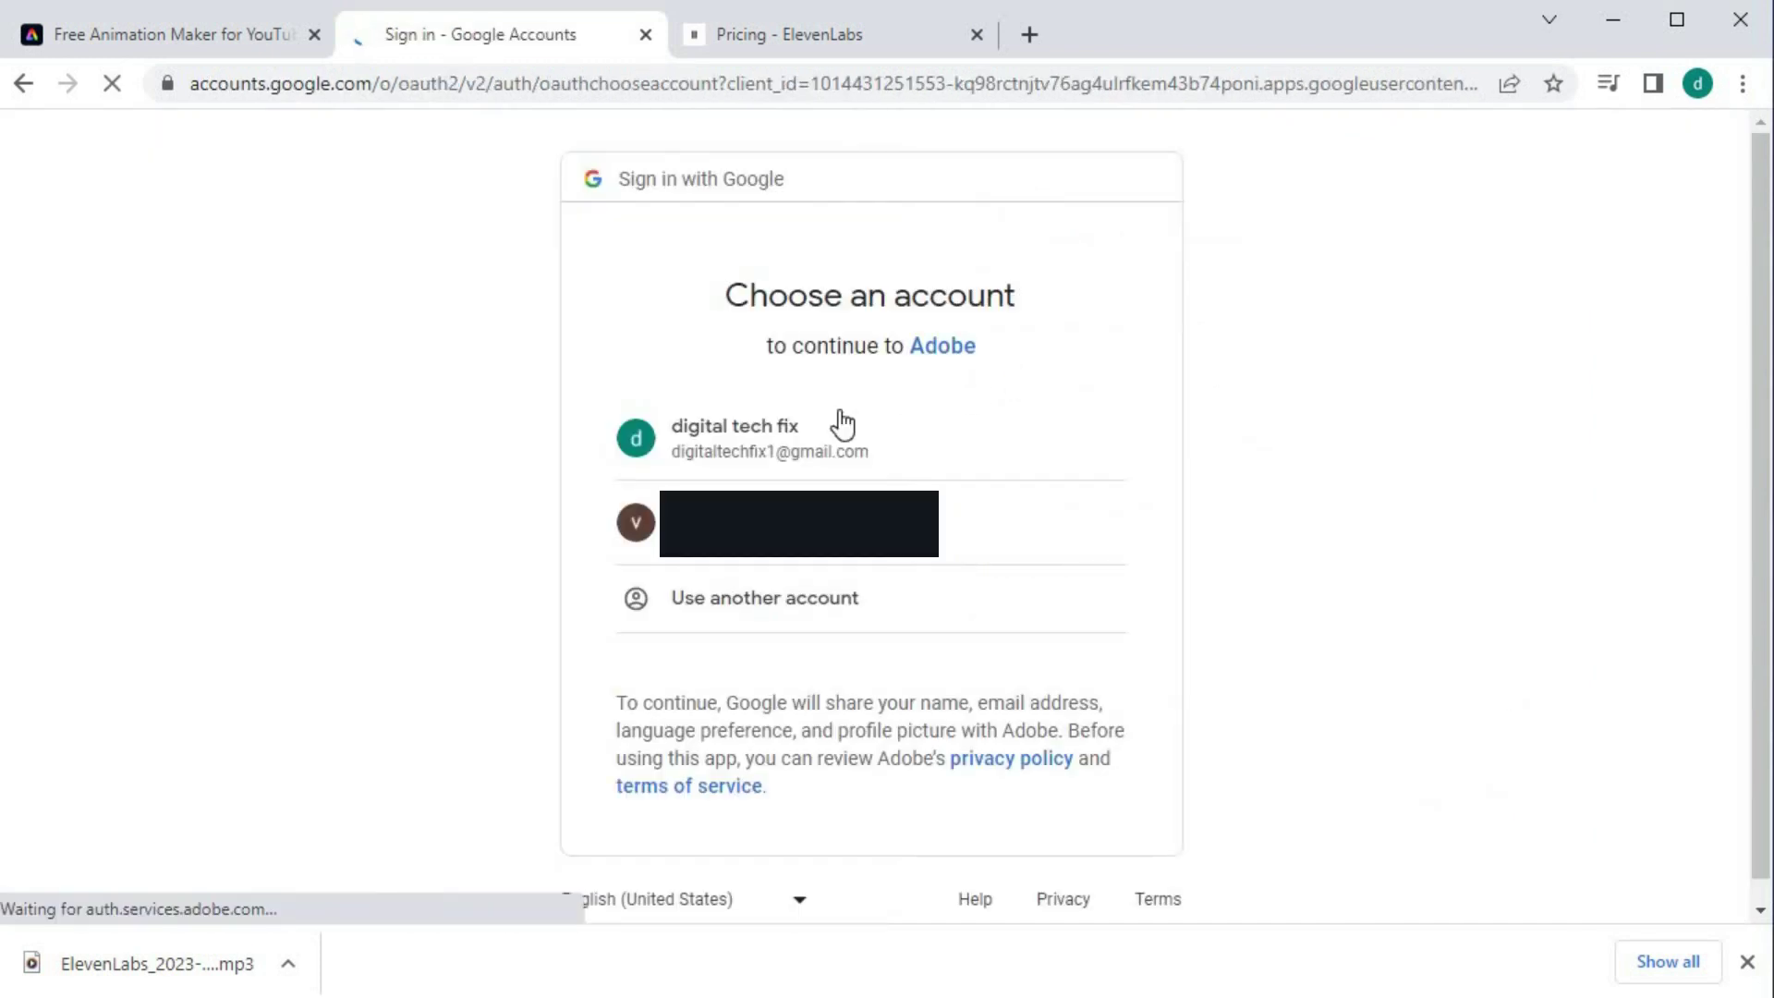
{"action": "left_click", "coordinate": [712, 439]}
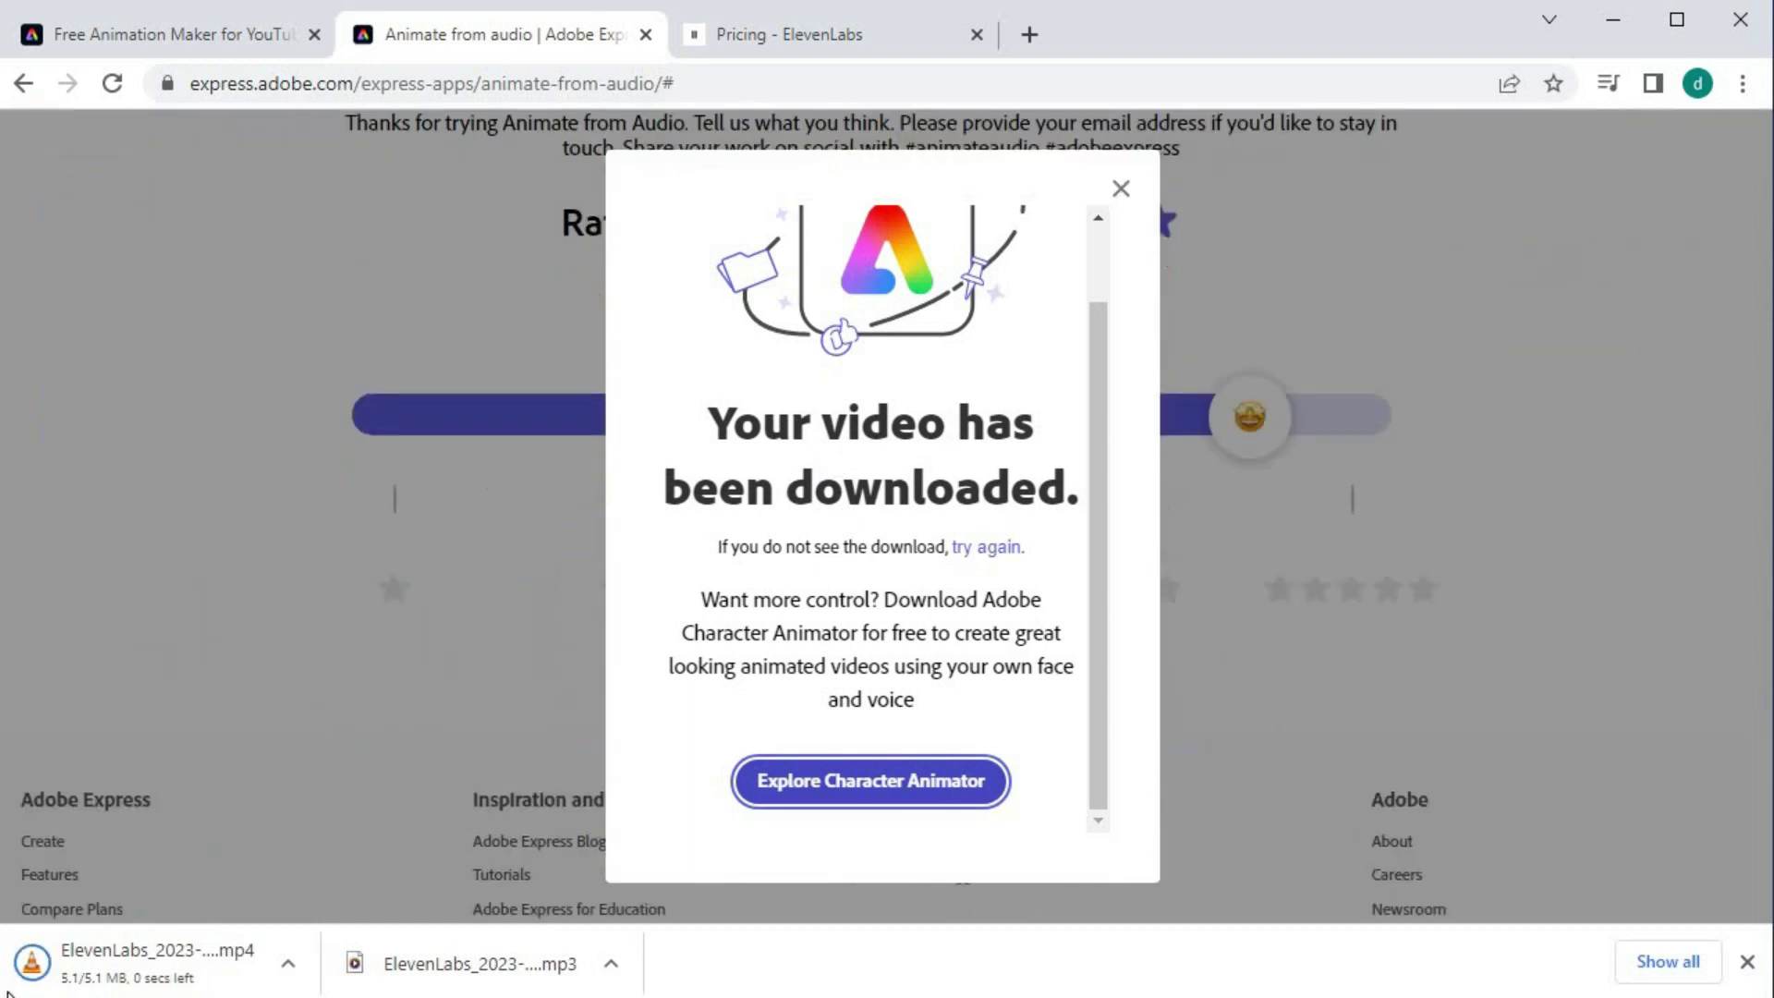
Move the animation MP4 from Downloads to the desktop and open it in VLC.
{"action": "left_click", "coordinate": [1614, 21]}
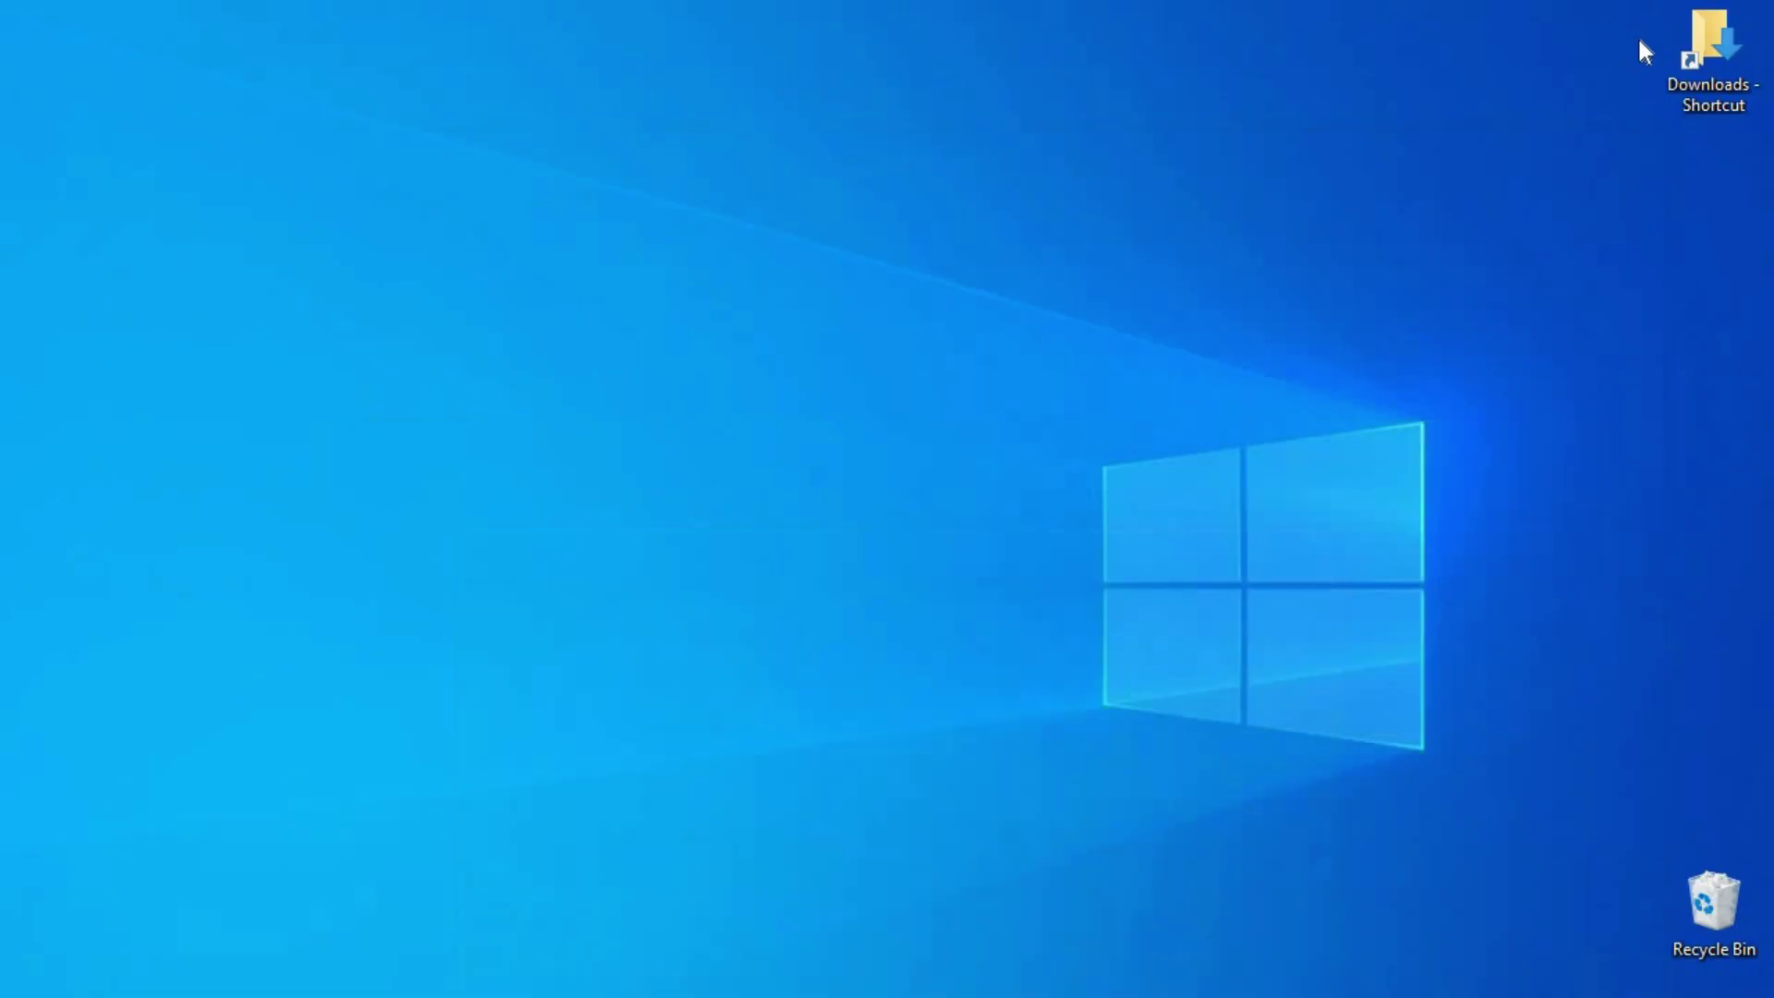
{"action": "double_click", "coordinate": [1698, 41]}
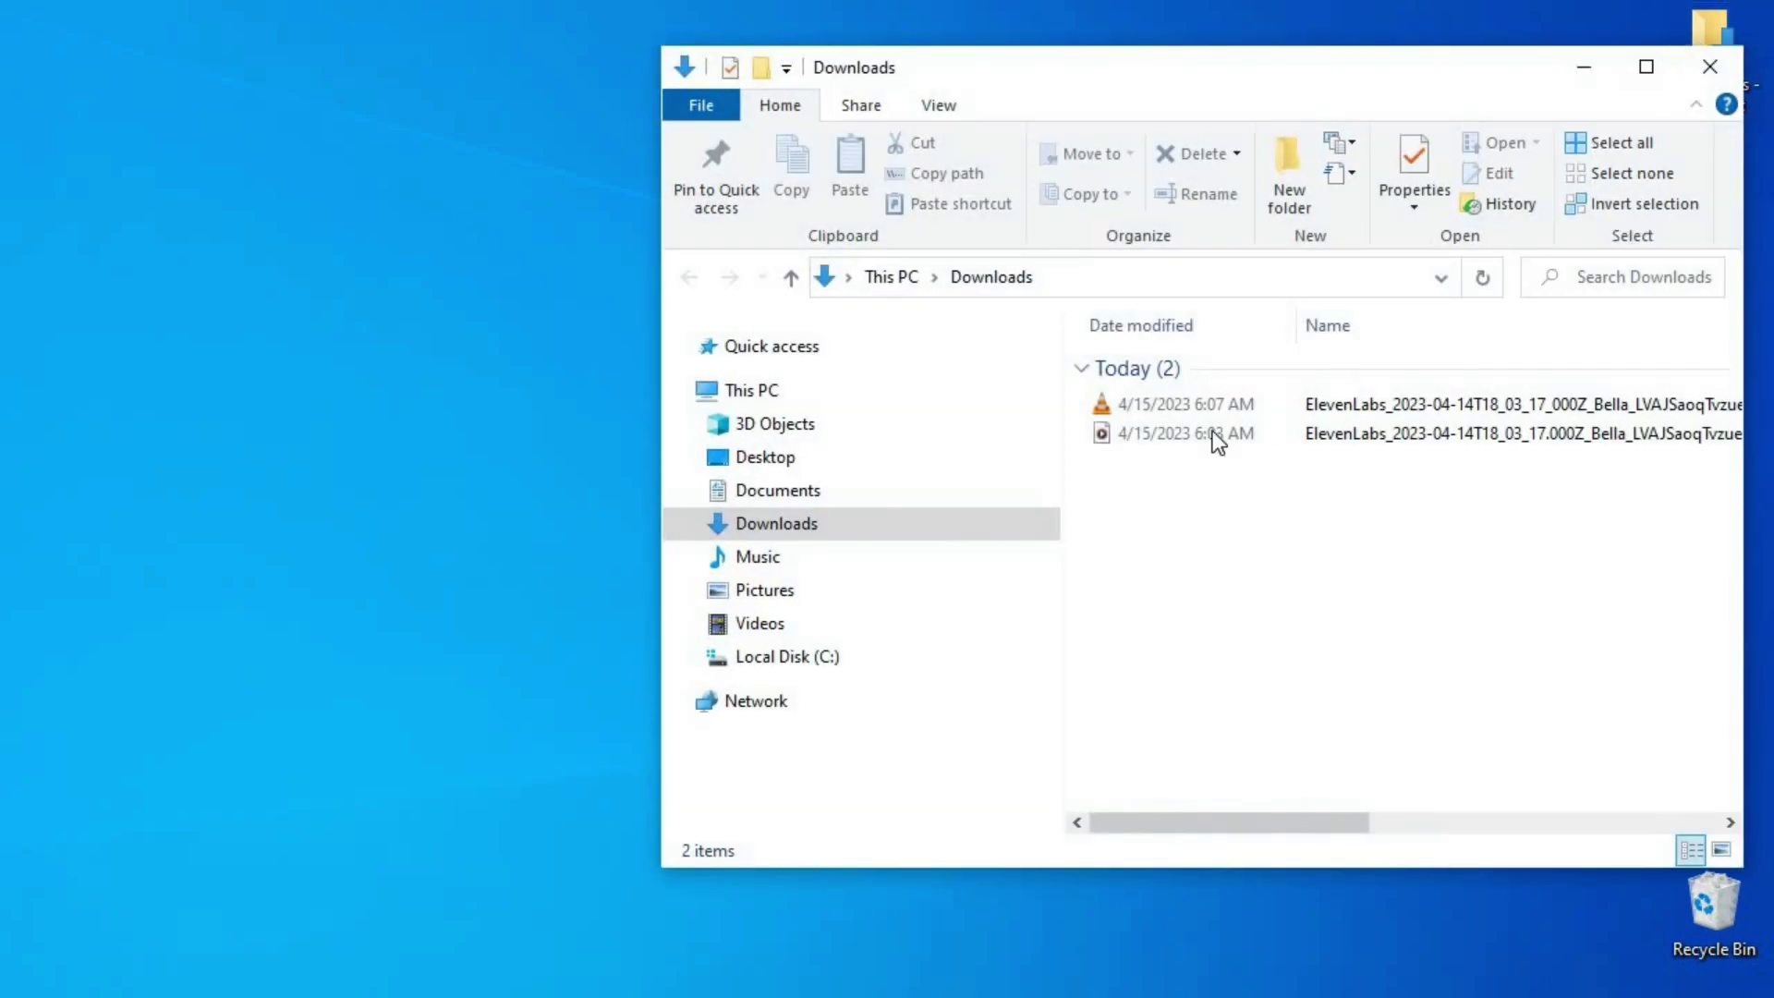
{"action": "left_click_drag", "start_coordinate": [1116, 410], "coordinate": [365, 608]}
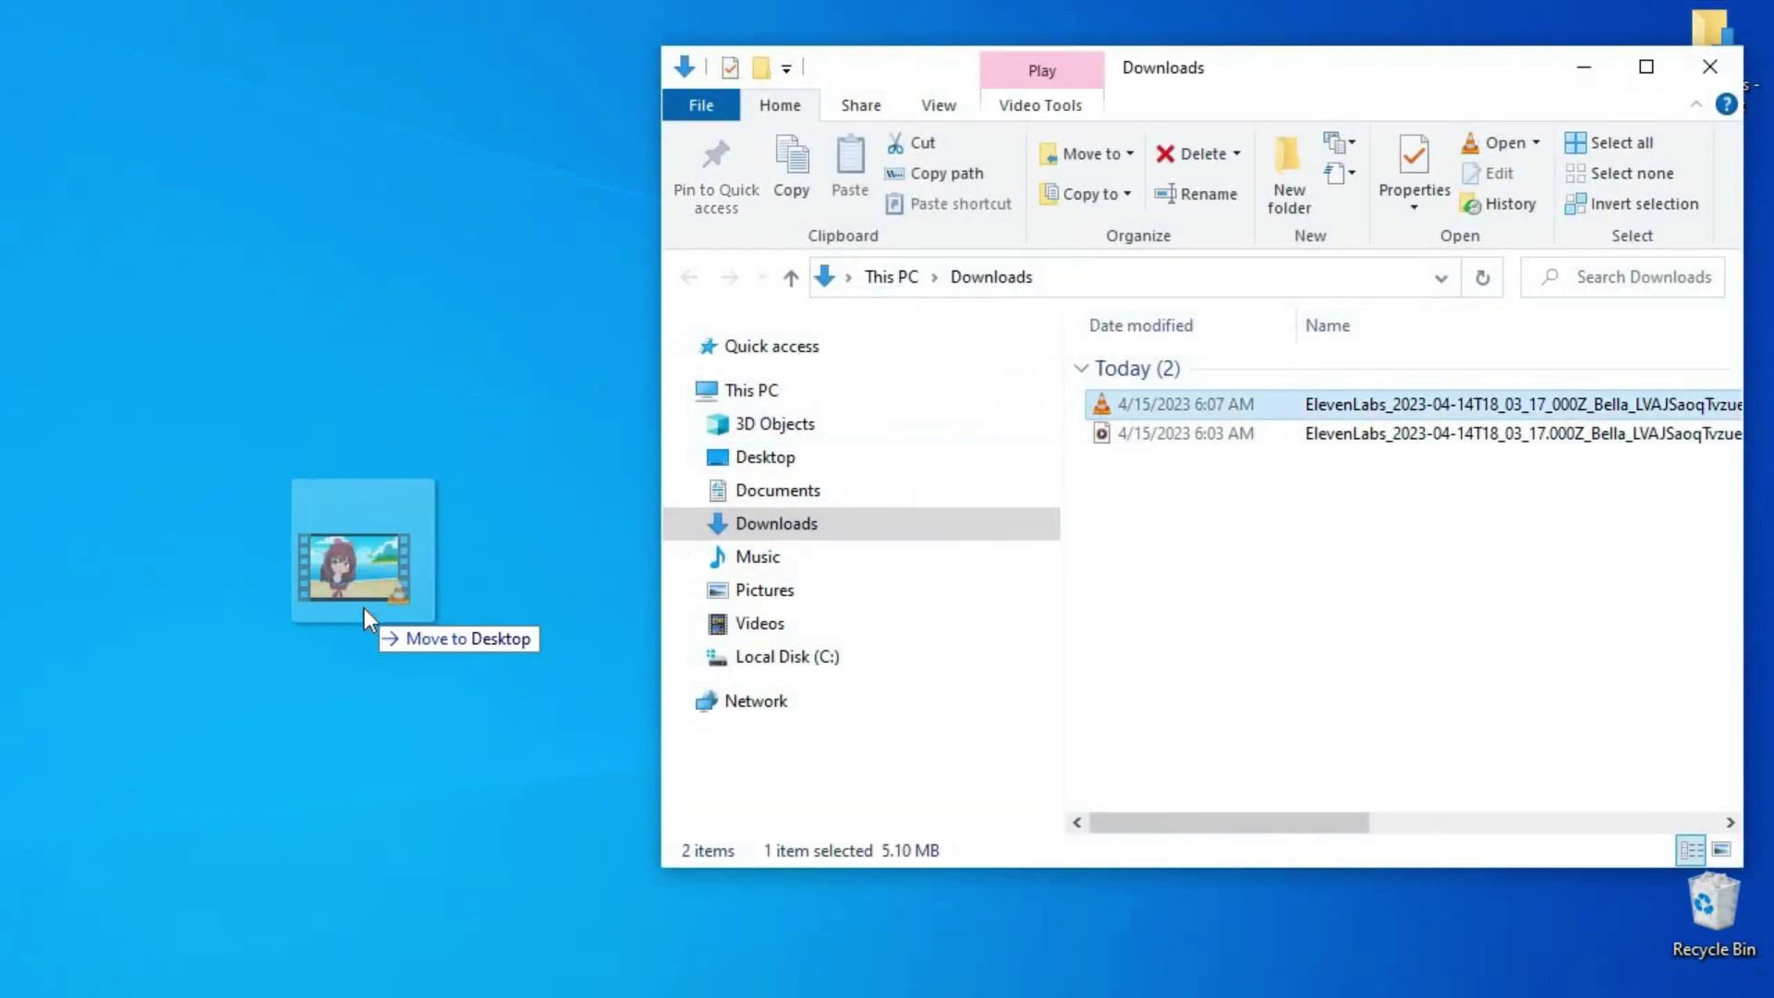
{"action": "left_click", "coordinate": [1718, 72]}
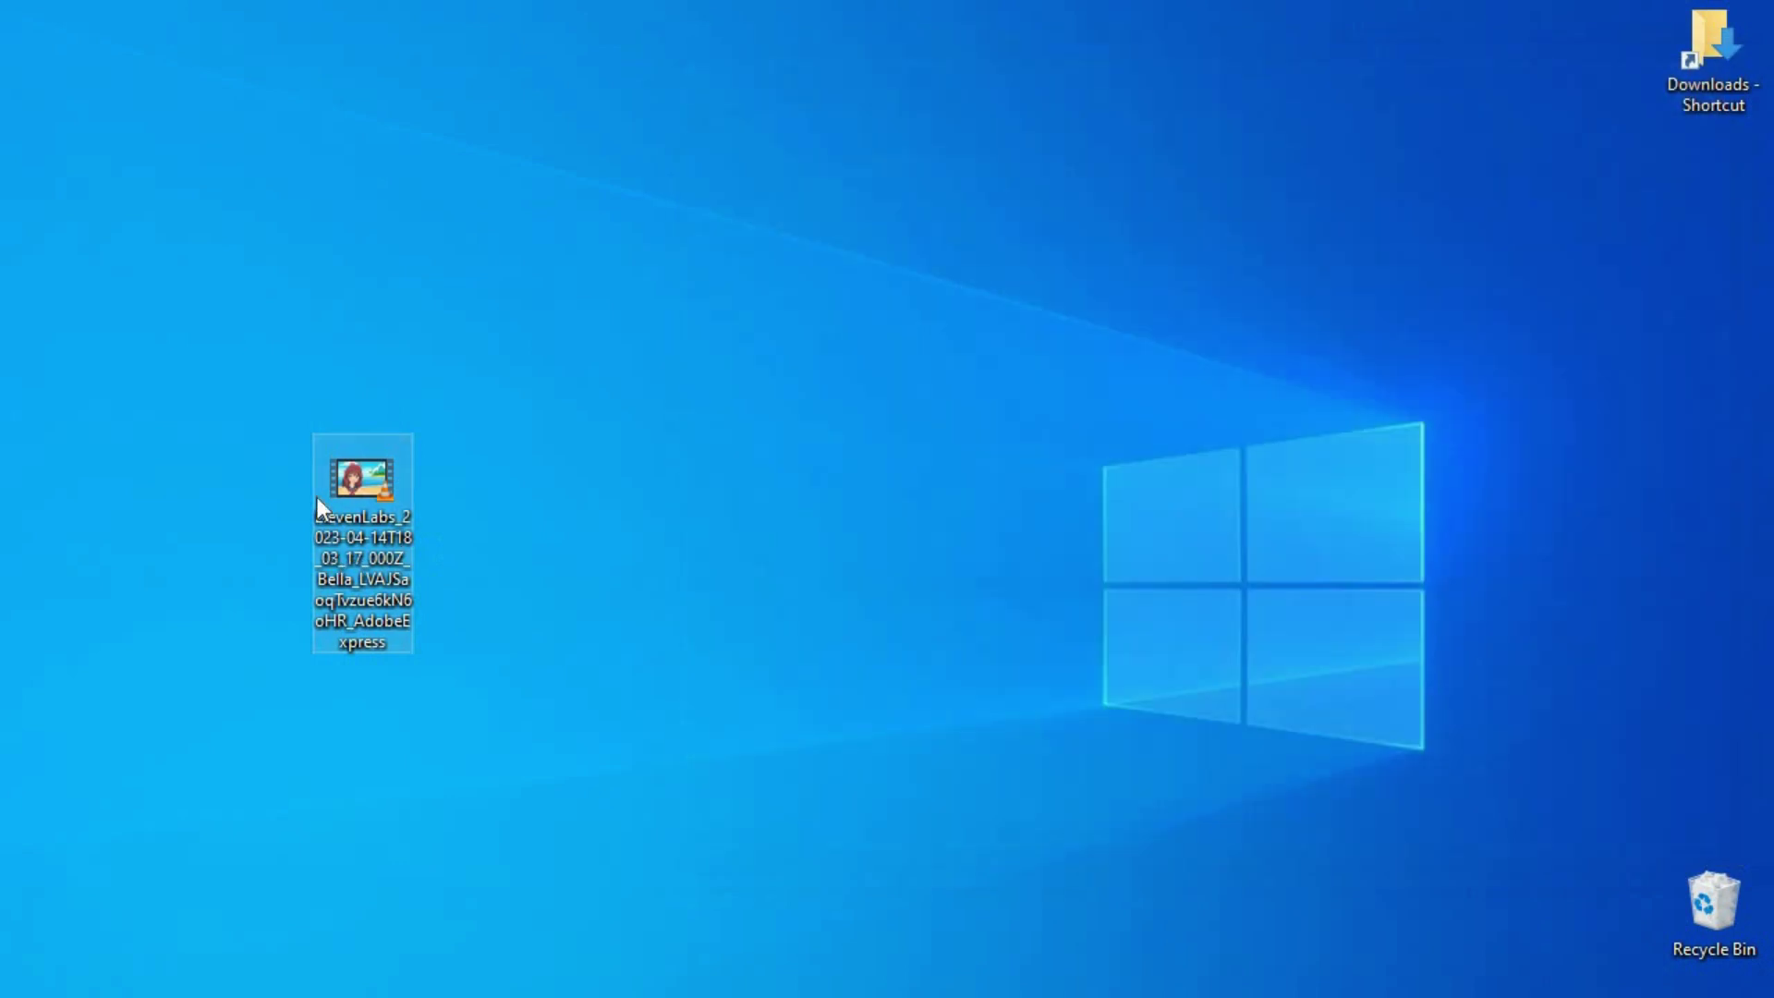
{"action": "double_click", "coordinate": [356, 461]}
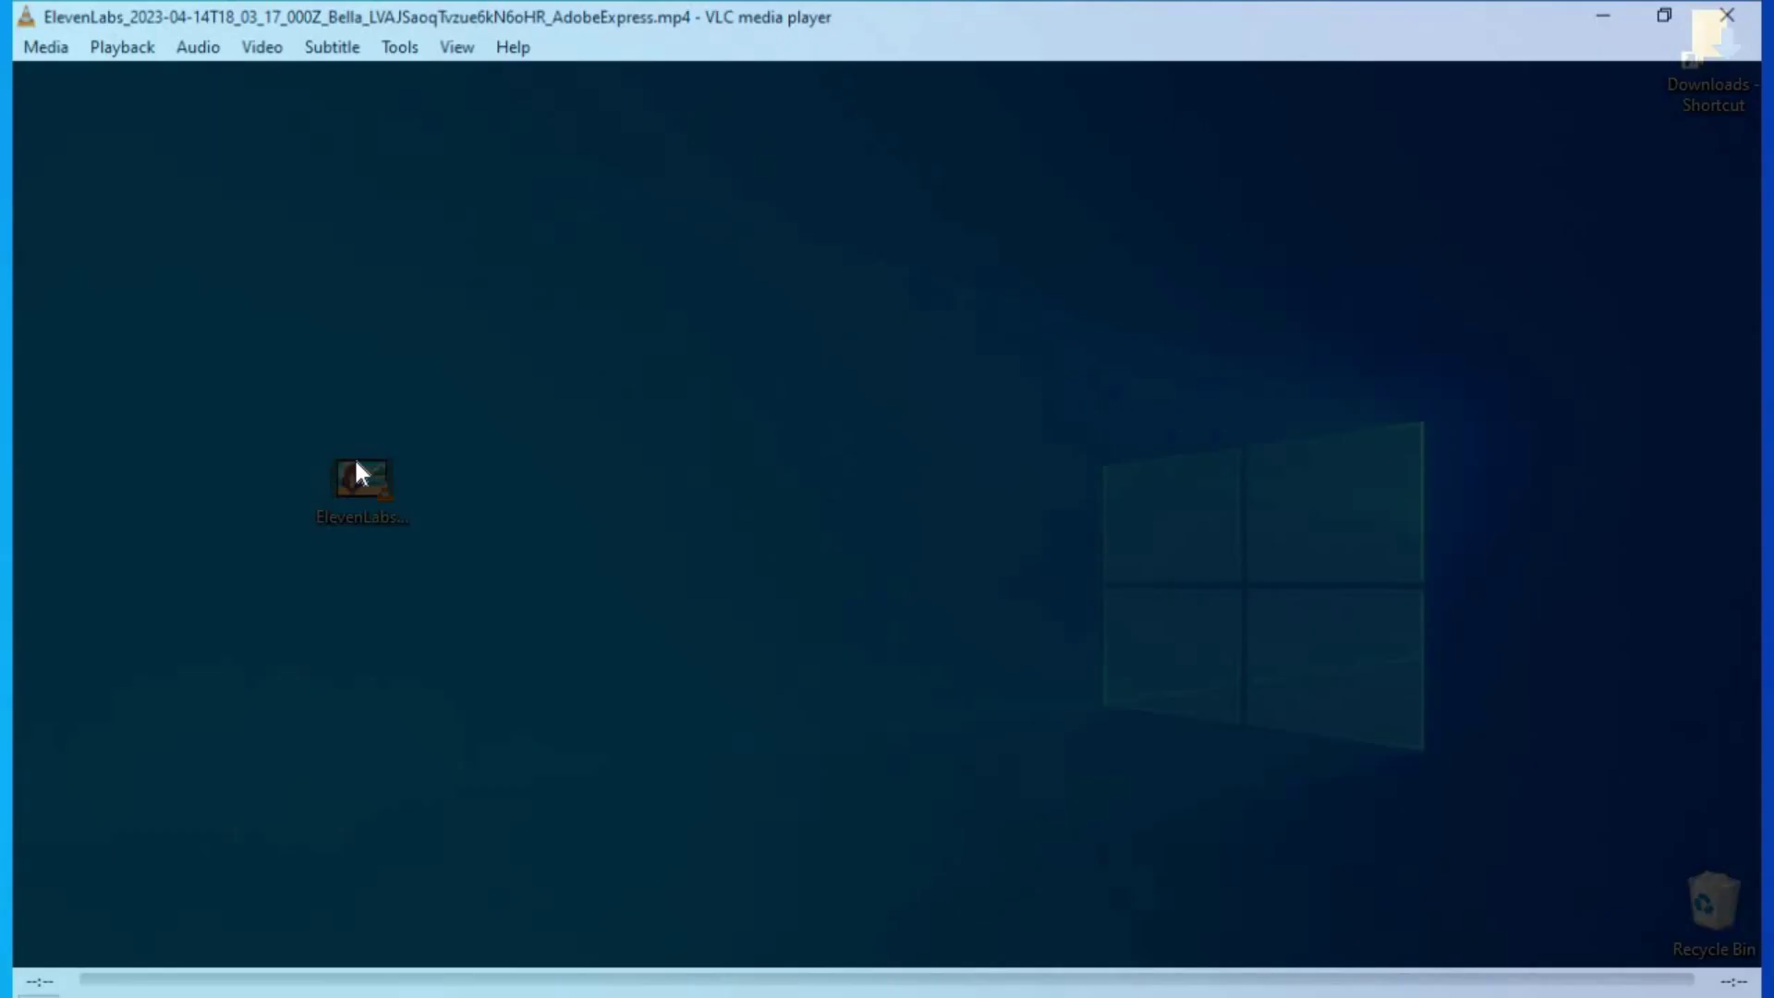